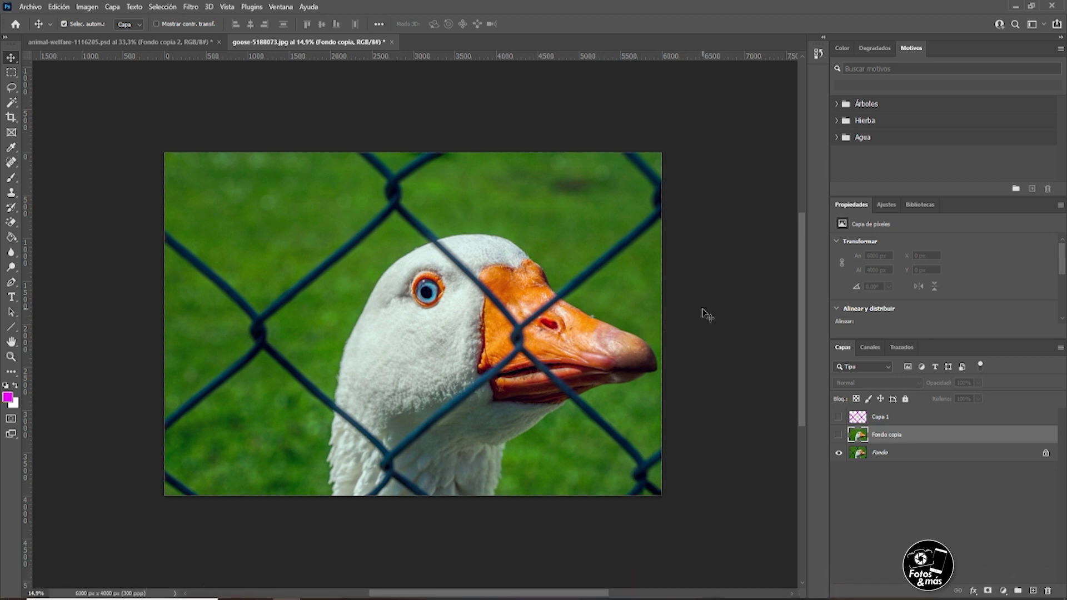
Step: Show the fence-free goose copy layer, then switch to the animal-welfare dog photo
click(838, 434)
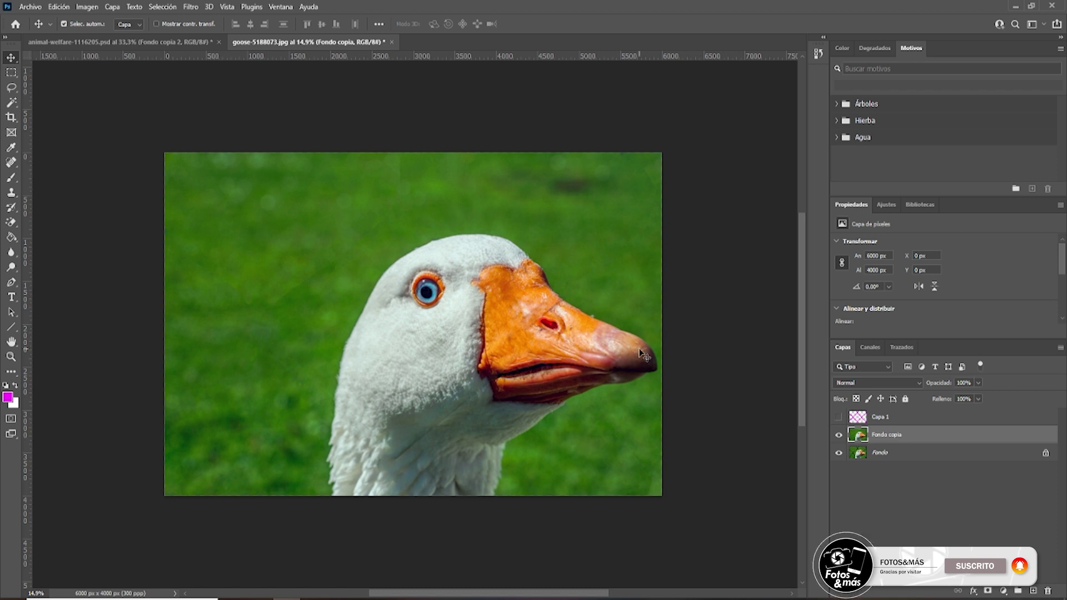
click(182, 45)
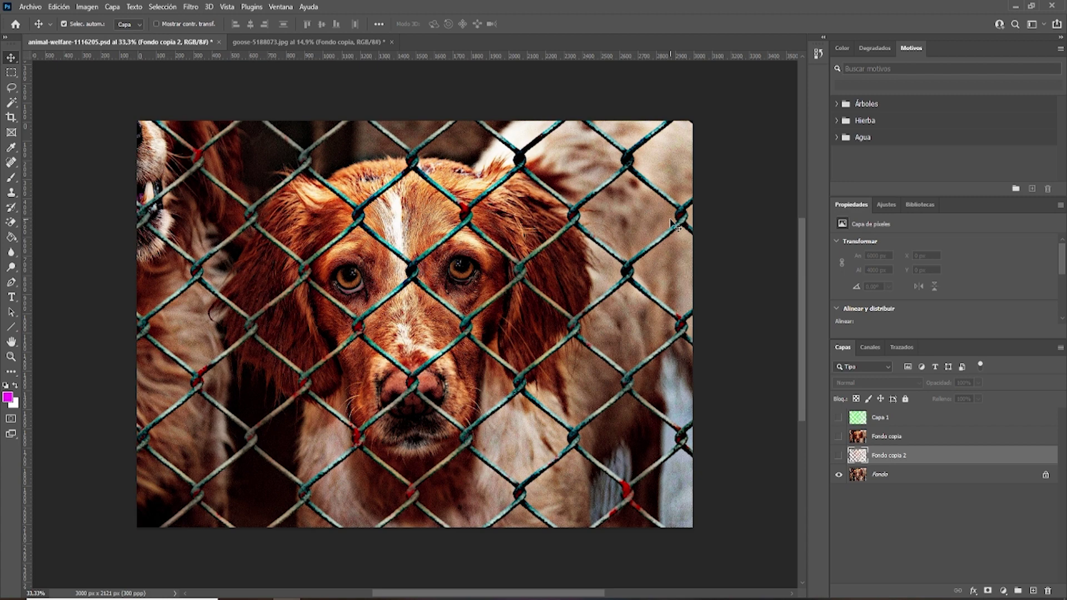
Step: Zoom around the dog photo and turn on Fondo copia 2 to preview it fence-free
alt+scroll(328, 328, up, 3)
alt+scroll(328, 328, up, 3)
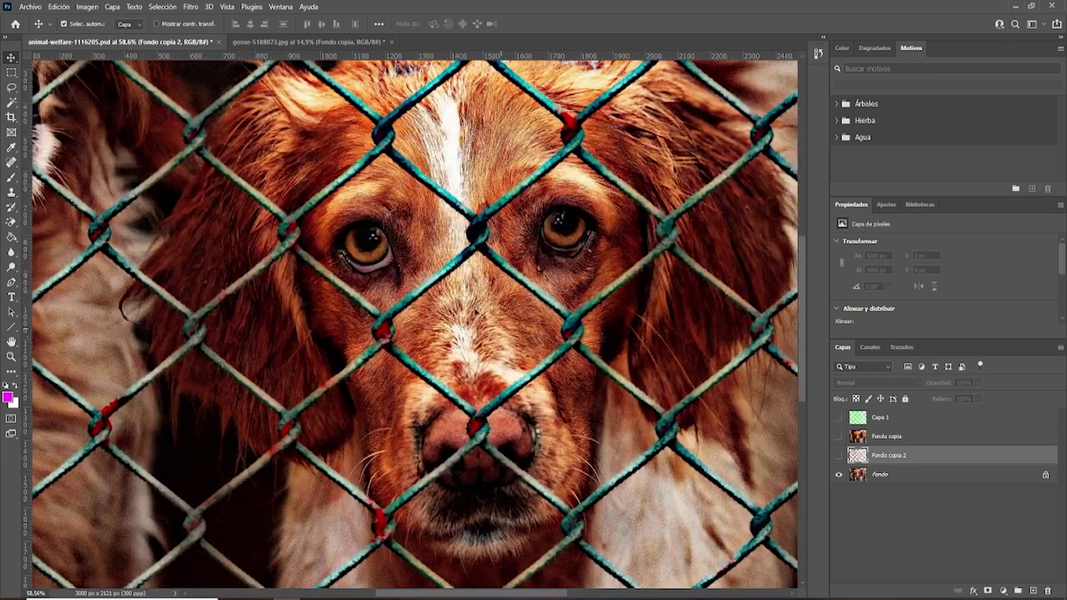
alt+scroll(556, 345, down, 6)
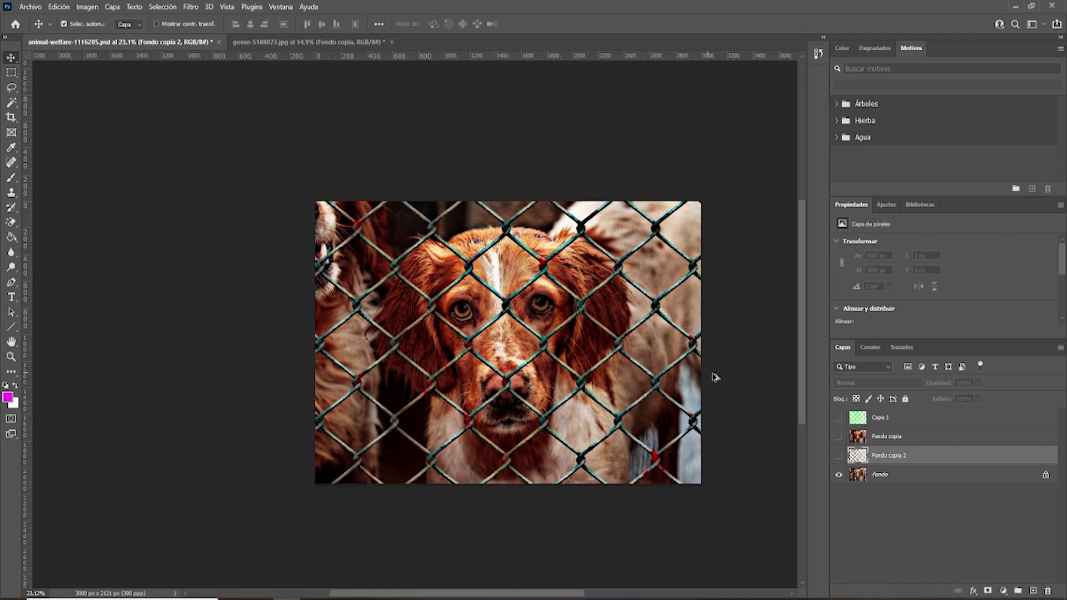
alt+scroll(723, 378, up, 2)
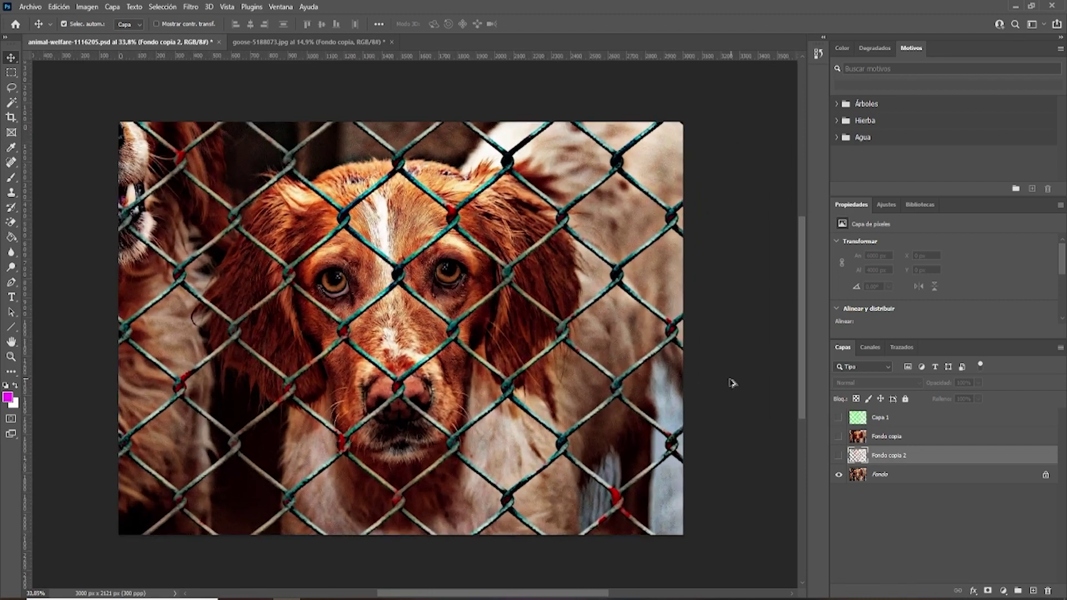
click(839, 456)
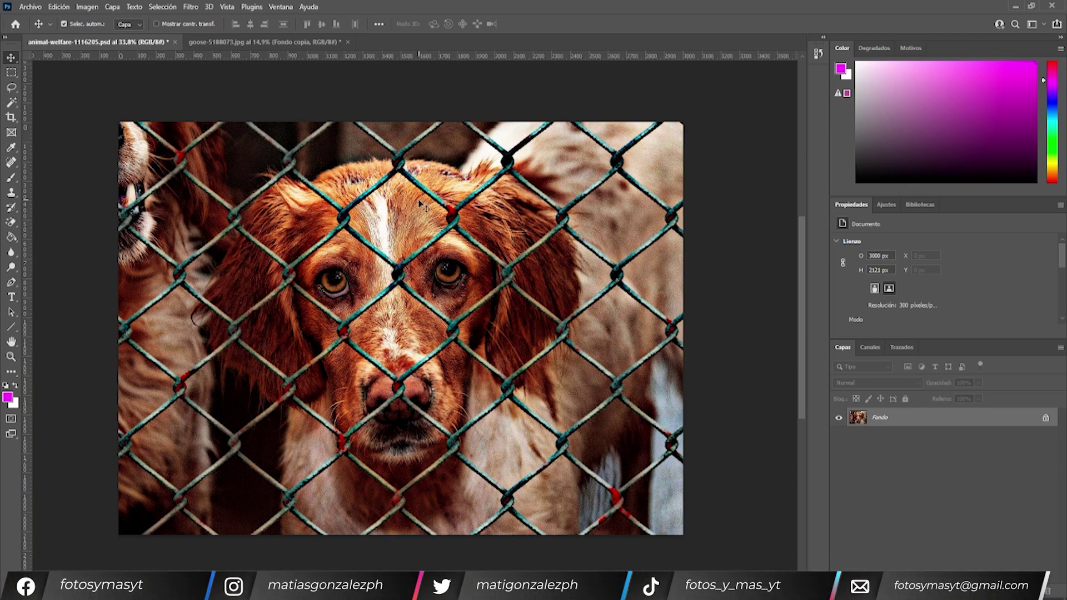
click(10, 193)
key(bracketleft)
key(bracketleft)
key(bracketleft)
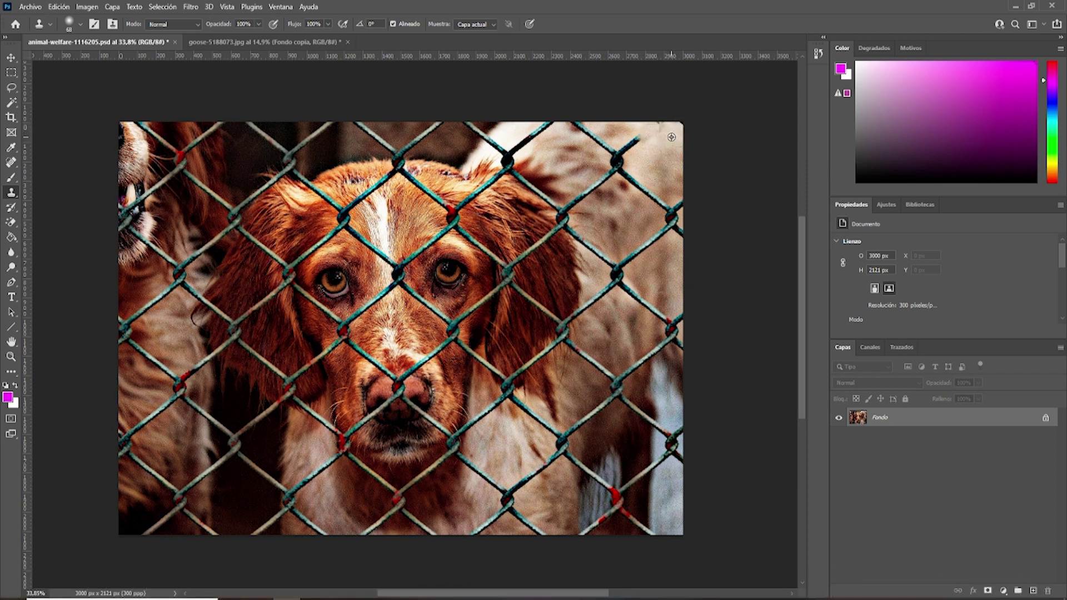
drag(642, 138, 623, 149)
key(ctrl+z)
key(ctrl+z)
key(ctrl+z)
key(v)
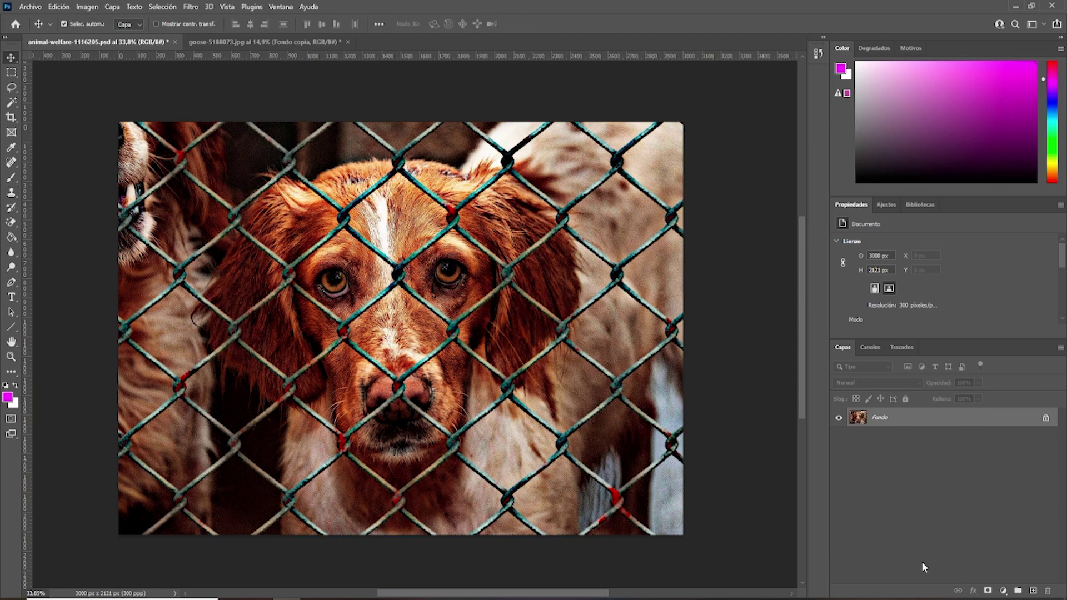
Step: Add a new empty layer and set up the Brush tool with magenta (f600ff)
click(1033, 592)
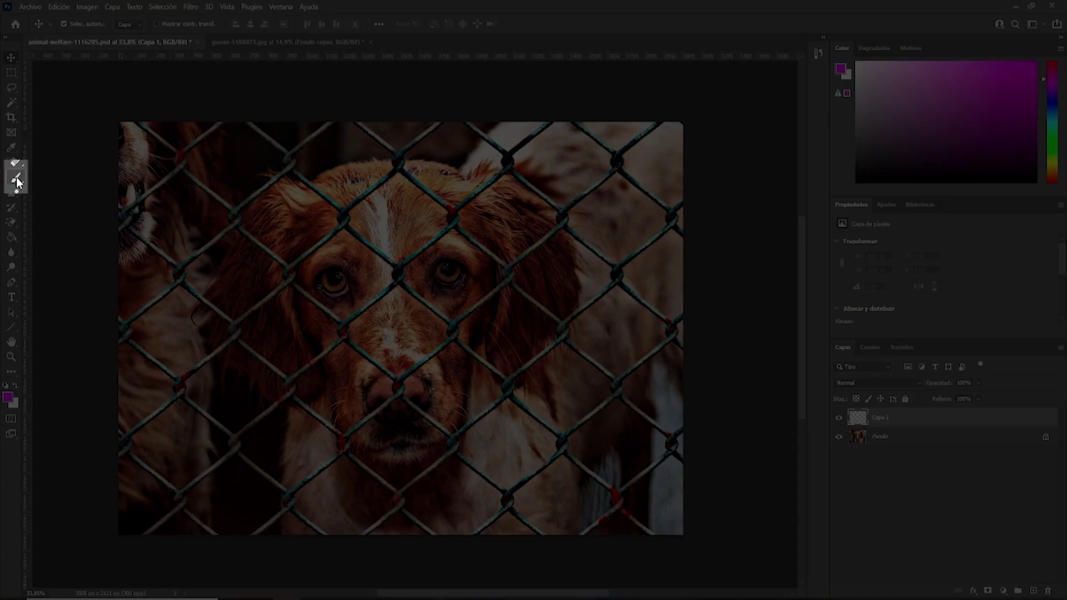
click(16, 180)
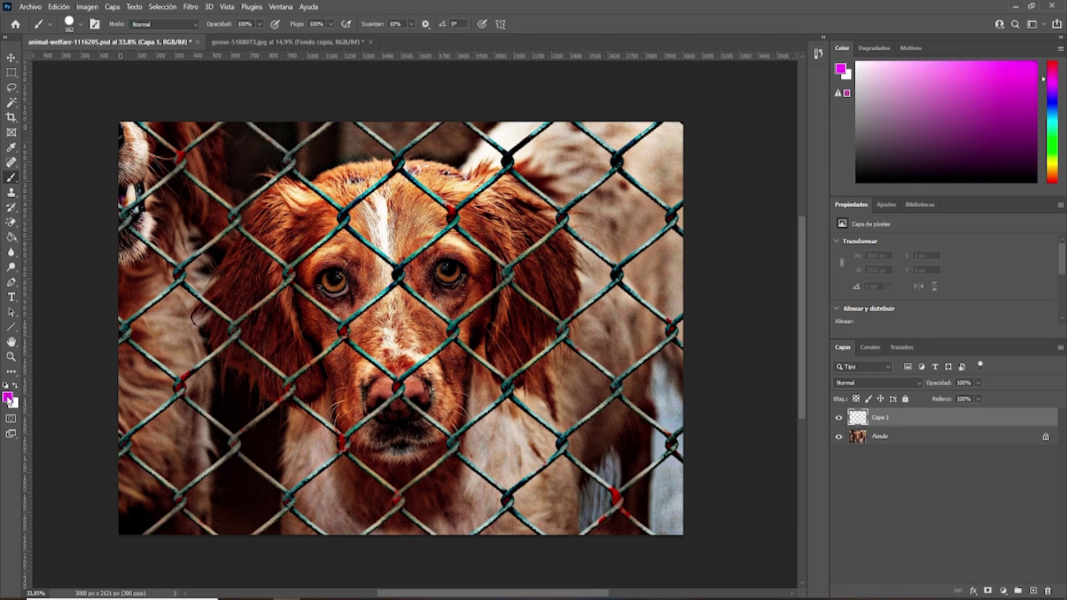
click(8, 399)
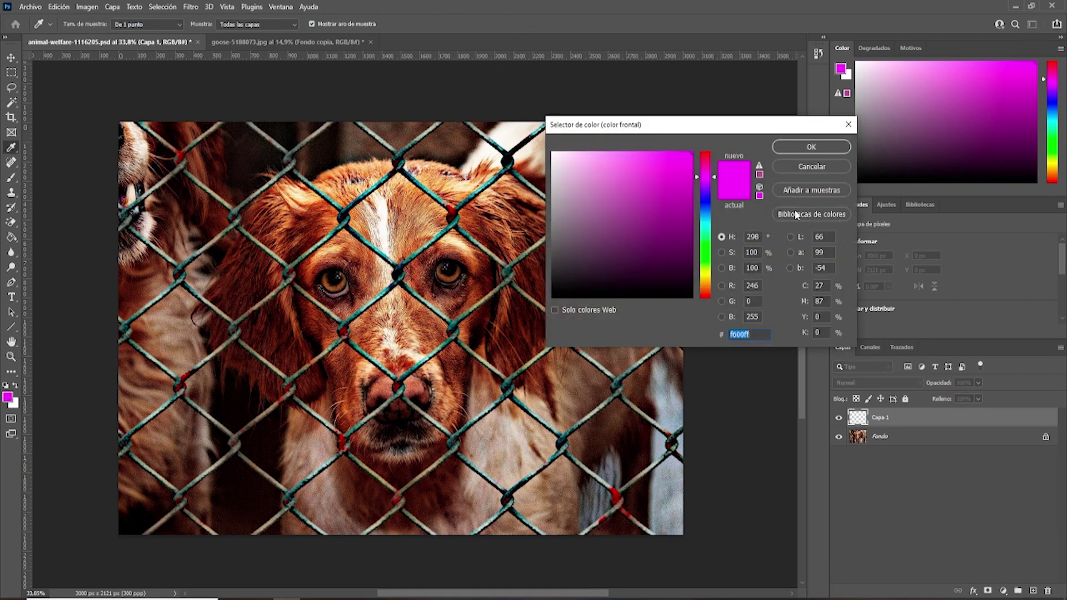
click(811, 148)
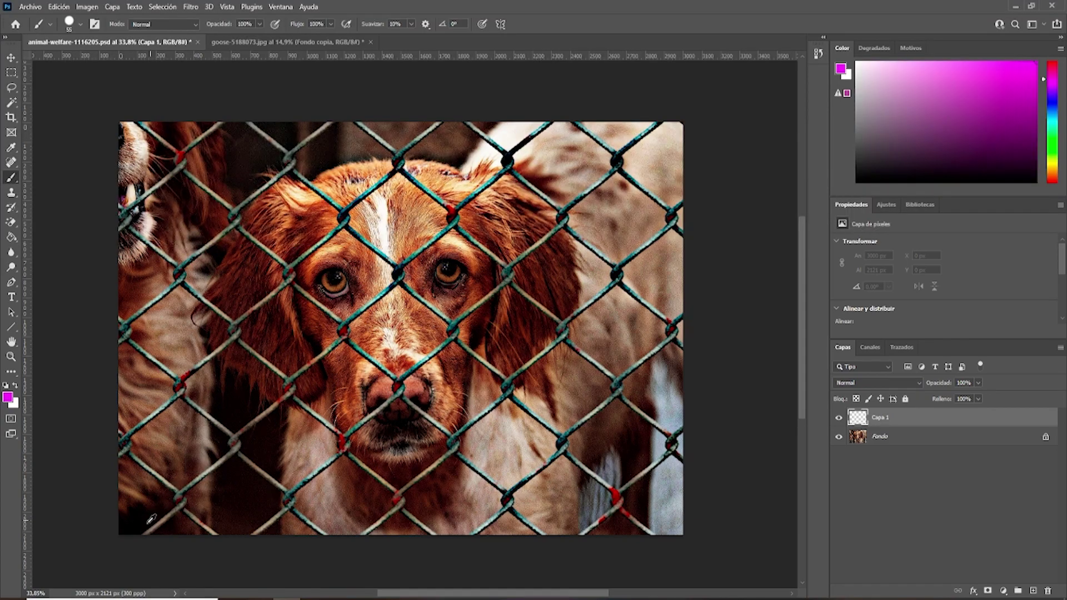
Step: Zoom in and reduce the brush size to 43
scroll(151, 519, up, 2)
scroll(149, 519, up, 2)
scroll(146, 518, up, 1)
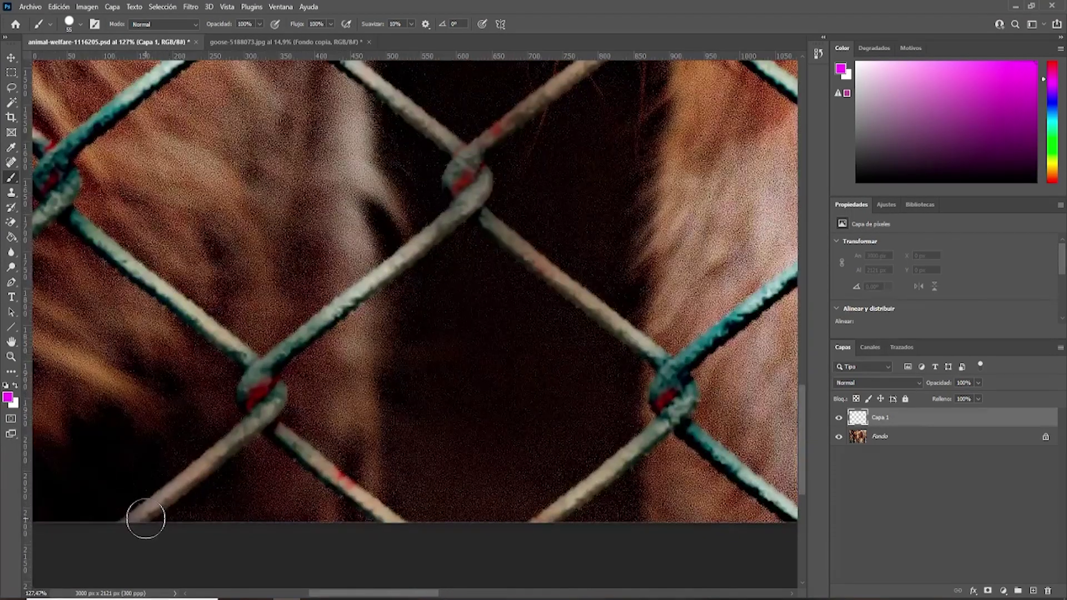
alt+right_click(210, 467)
Step: Rename Capa 1 to Tejido and trace the lower-left fence wire in magenta
double_click(878, 418)
key(Return)
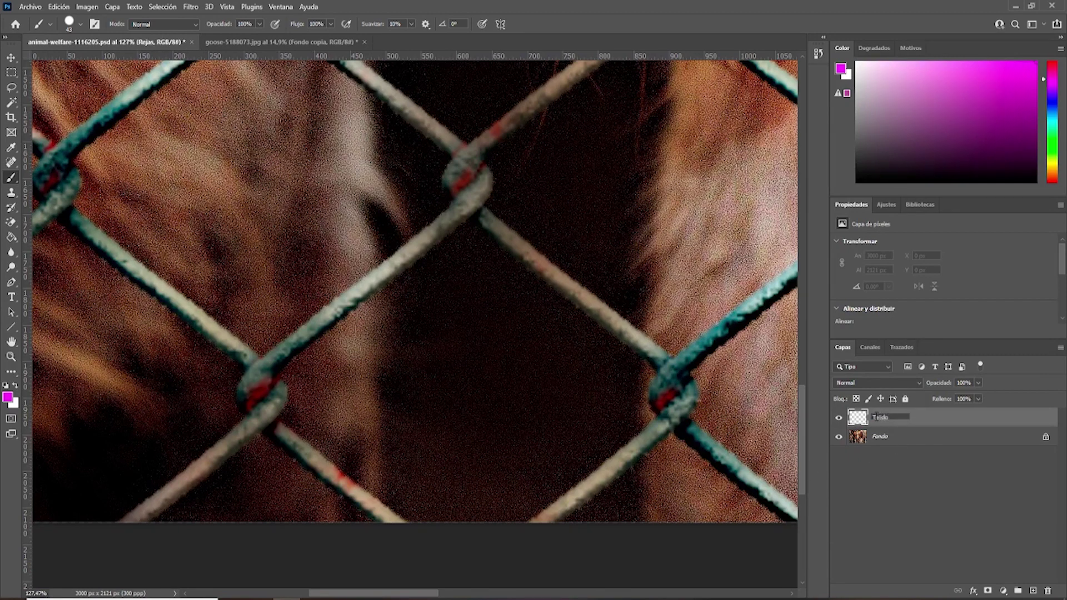
key(Return)
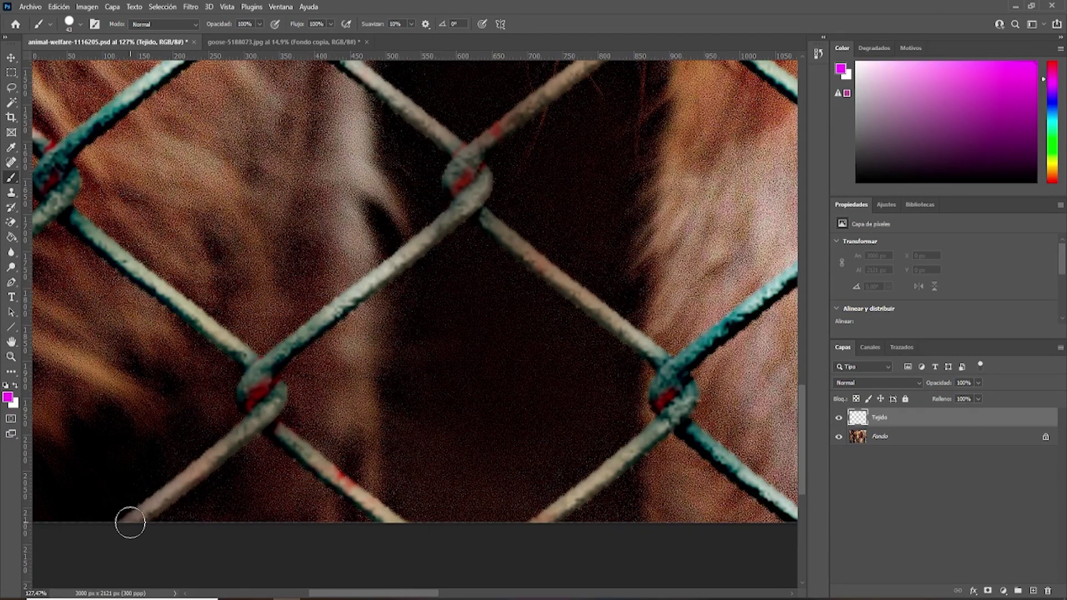
mouse_move(125, 526)
mouse_down()
mouse_move(255, 425)
mouse_move(265, 404)
mouse_up()
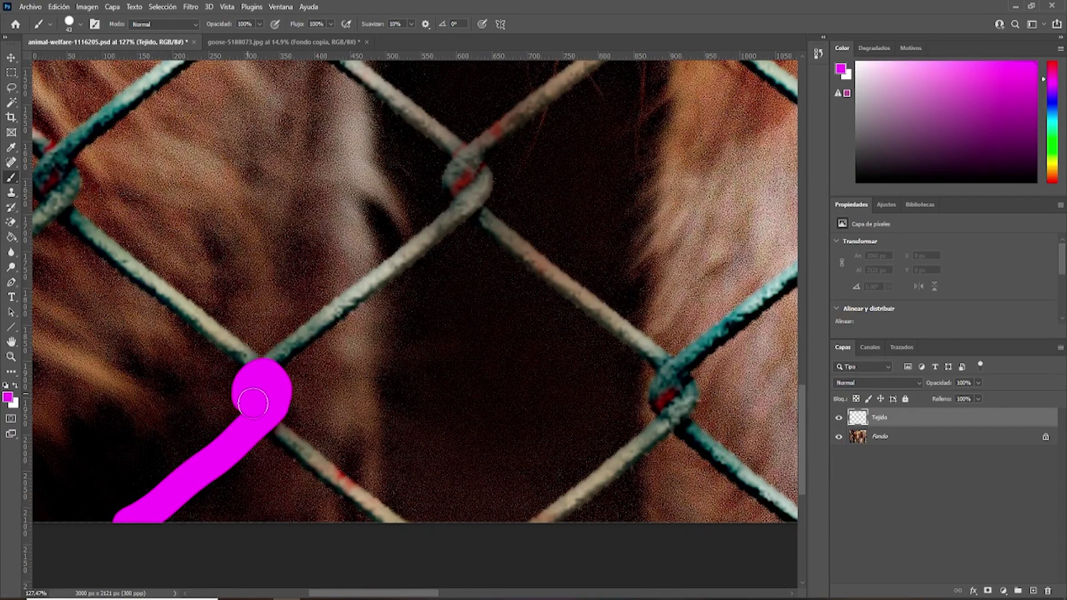
Step: Paint magenta over the lower-left fence knot and trace the wire up to the next knot
scroll(222, 401, down, 3)
scroll(200, 400, down, 2)
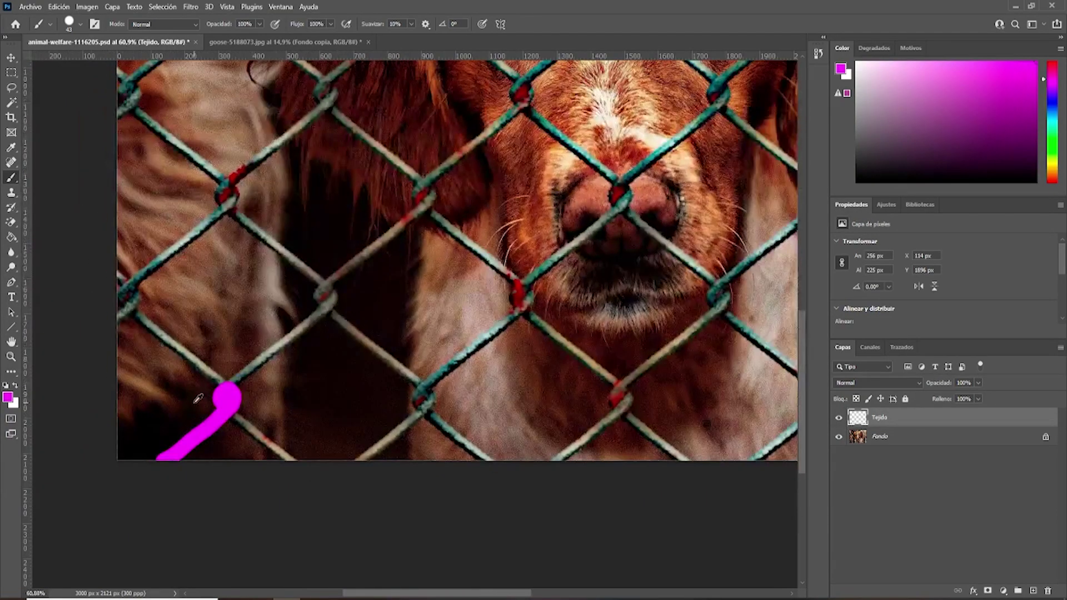
scroll(250, 445, up, 2)
scroll(247, 452, up, 2)
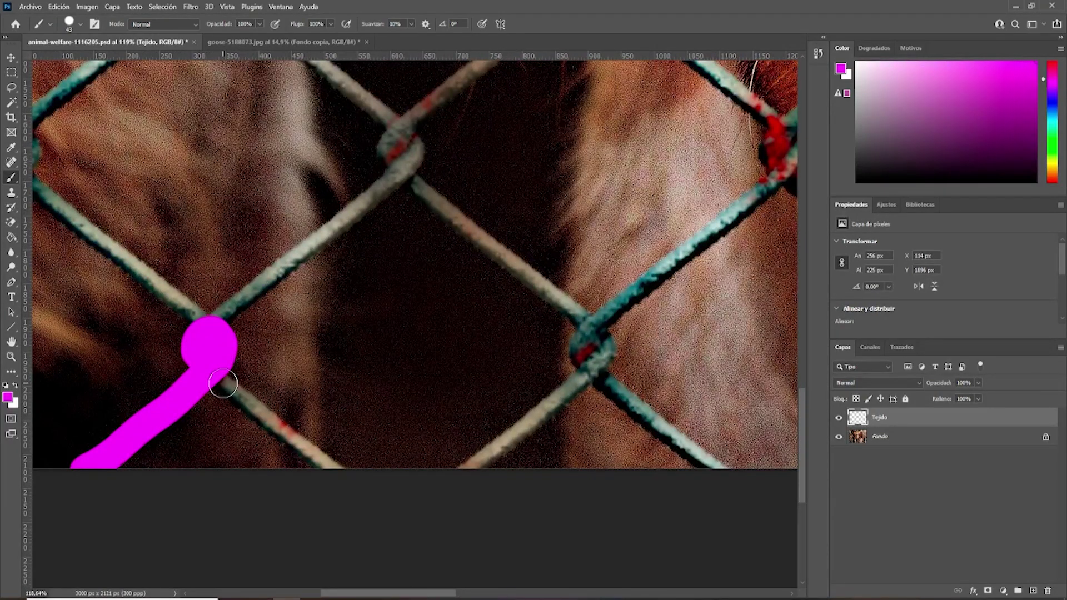
drag(223, 320, 222, 348)
click(218, 343)
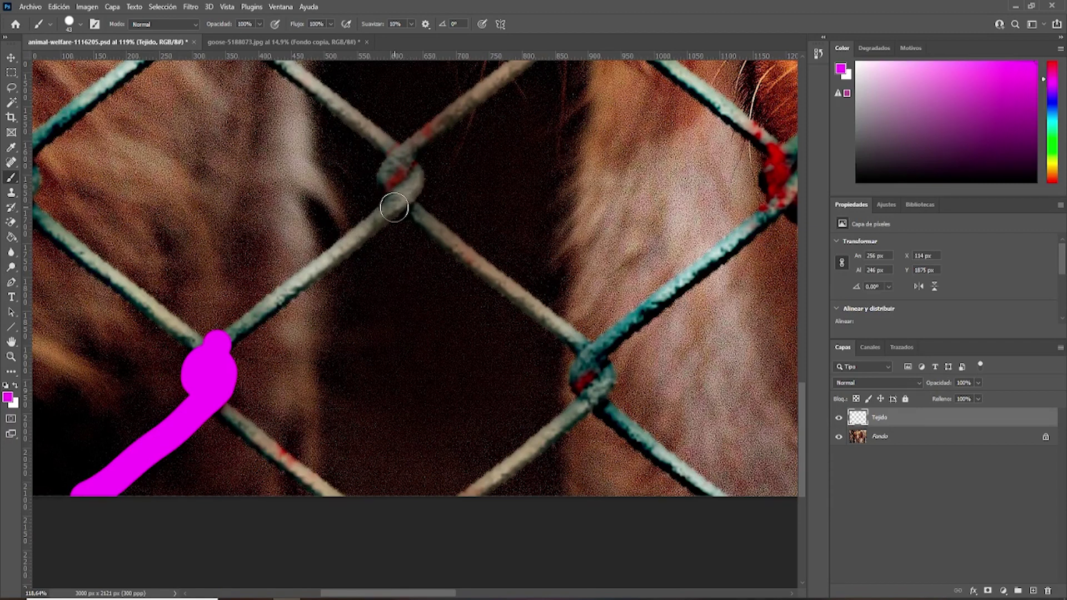
shift+click(394, 208)
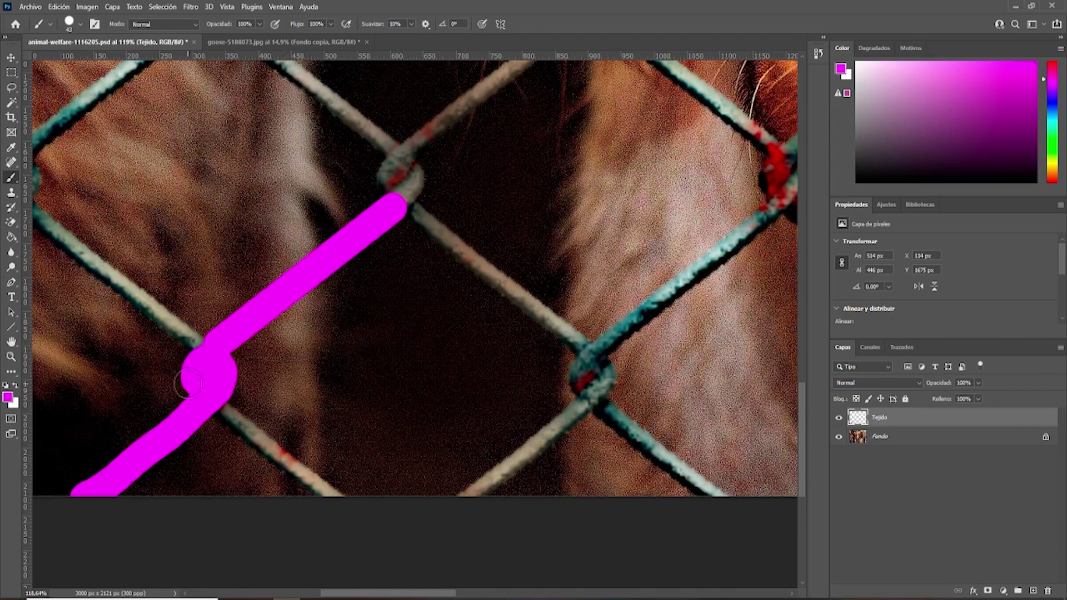
click(419, 216)
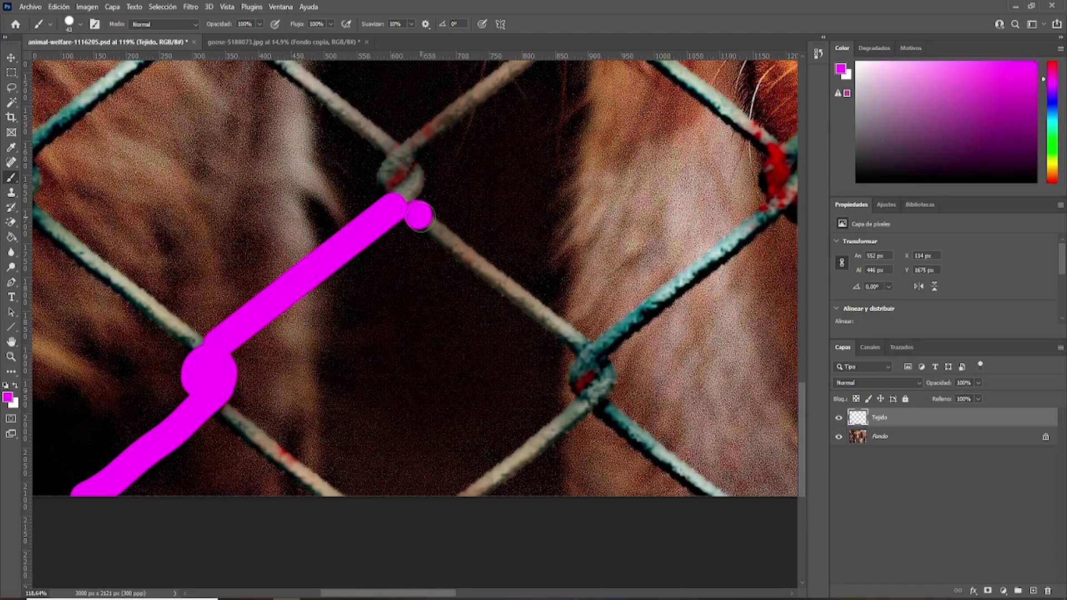
Step: Trace the remaining wires to close the diamond and extend a stroke toward the dog's nose
shift+click(578, 341)
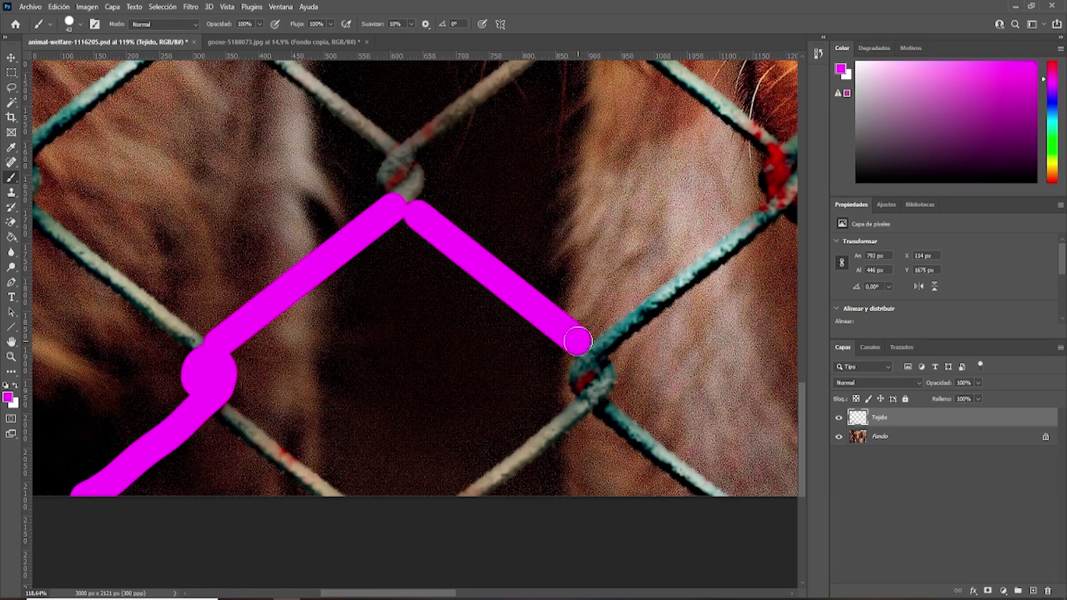
click(582, 374)
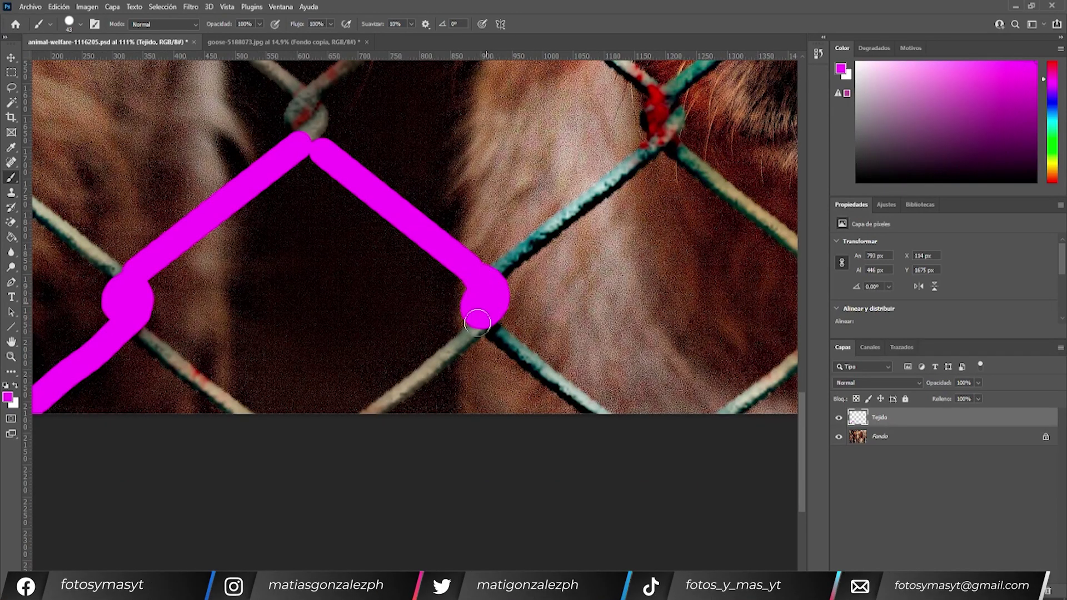
drag(489, 303, 336, 425)
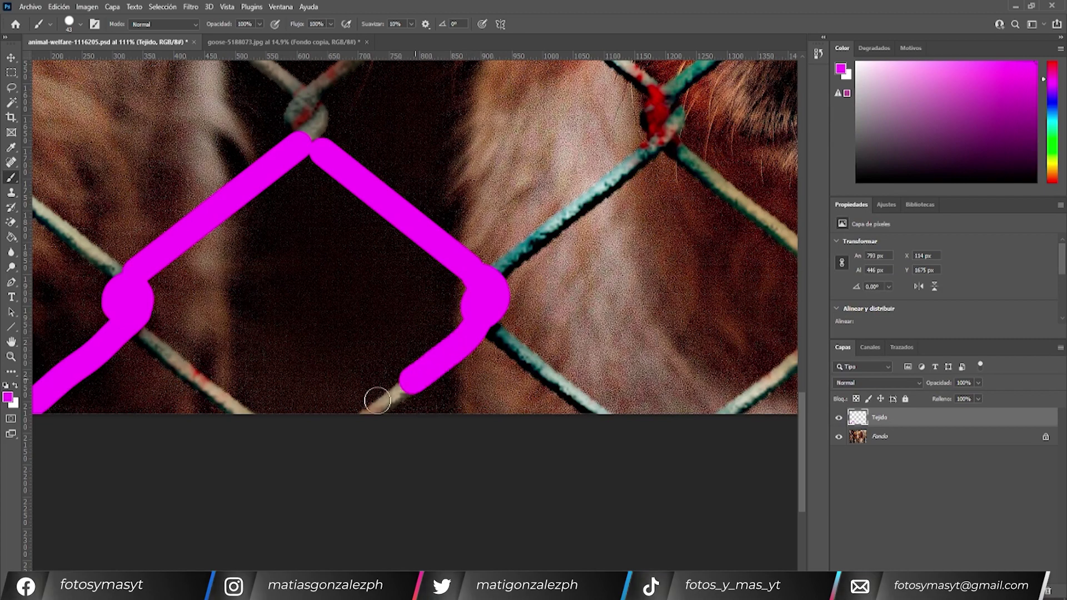
drag(129, 330, 203, 381)
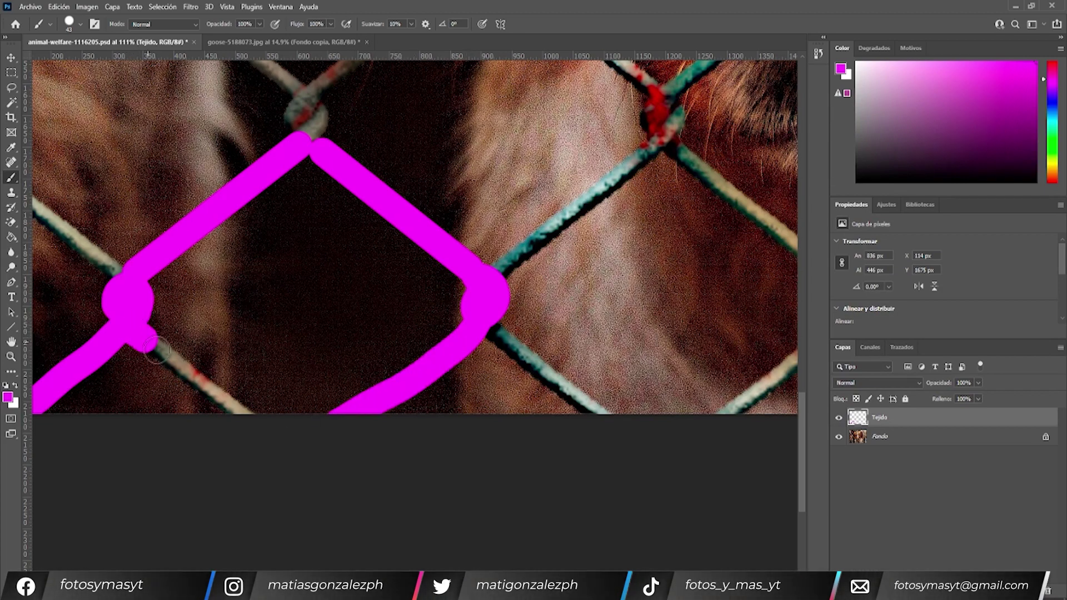
scroll(295, 389, down, 3)
scroll(389, 344, down, 2)
scroll(387, 321, up, 2)
mouse_move(351, 349)
mouse_down()
mouse_move(580, 136)
mouse_move(592, 102)
mouse_move(578, 108)
mouse_move(583, 132)
mouse_up()
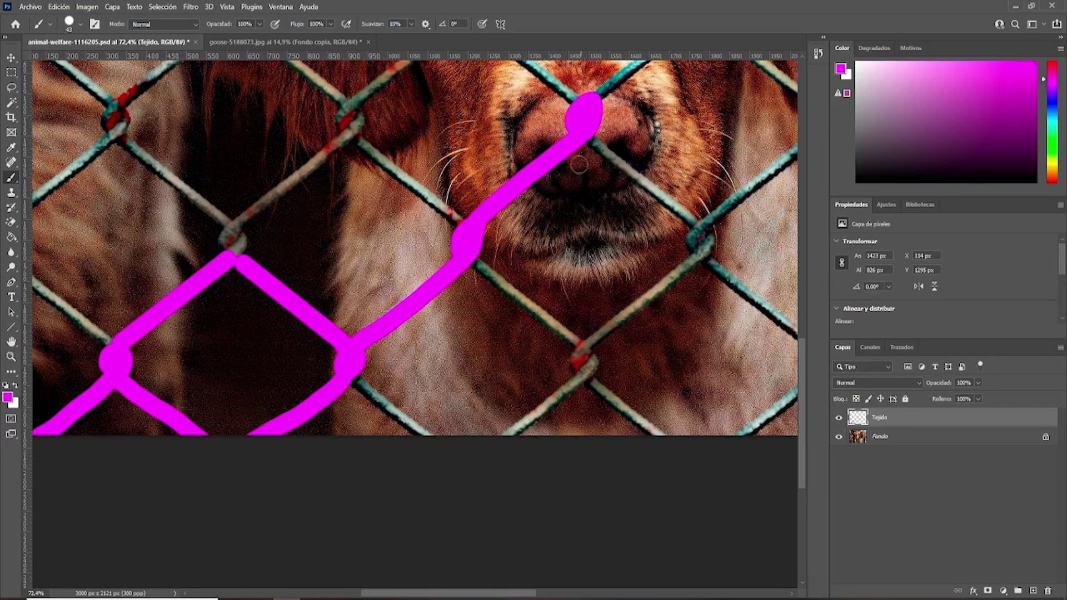
Step: Extend the magenta tracing down-right across the central fence wires and knots
scroll(409, 344, down, 2)
scroll(409, 343, down, 2)
scroll(408, 343, down, 2)
scroll(408, 344, up, 2)
drag(401, 342, 473, 400)
scroll(462, 404, down, 3)
scroll(471, 448, up, 5)
mouse_move(471, 447)
mouse_down()
mouse_move(554, 362)
mouse_move(642, 444)
mouse_up()
Step: Trace the remaining knots and wires out to the right edge of the photo
scroll(556, 389, right, 5)
mouse_move(397, 395)
mouse_down()
mouse_move(473, 321)
mouse_move(562, 398)
mouse_up()
mouse_move(628, 398)
mouse_down()
mouse_move(717, 310)
mouse_move(800, 398)
mouse_up()
scroll(550, 392, down, 3)
mouse_move(528, 398)
mouse_down()
mouse_move(607, 328)
mouse_move(528, 251)
mouse_up()
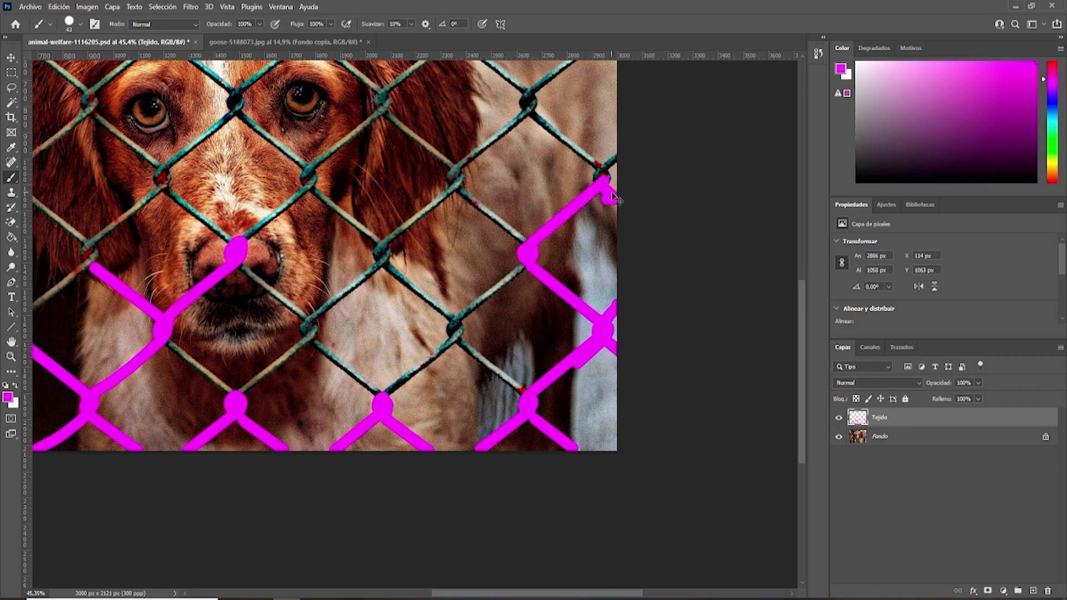
scroll(487, 270, down, 2)
scroll(487, 271, up, 2)
drag(467, 193, 538, 261)
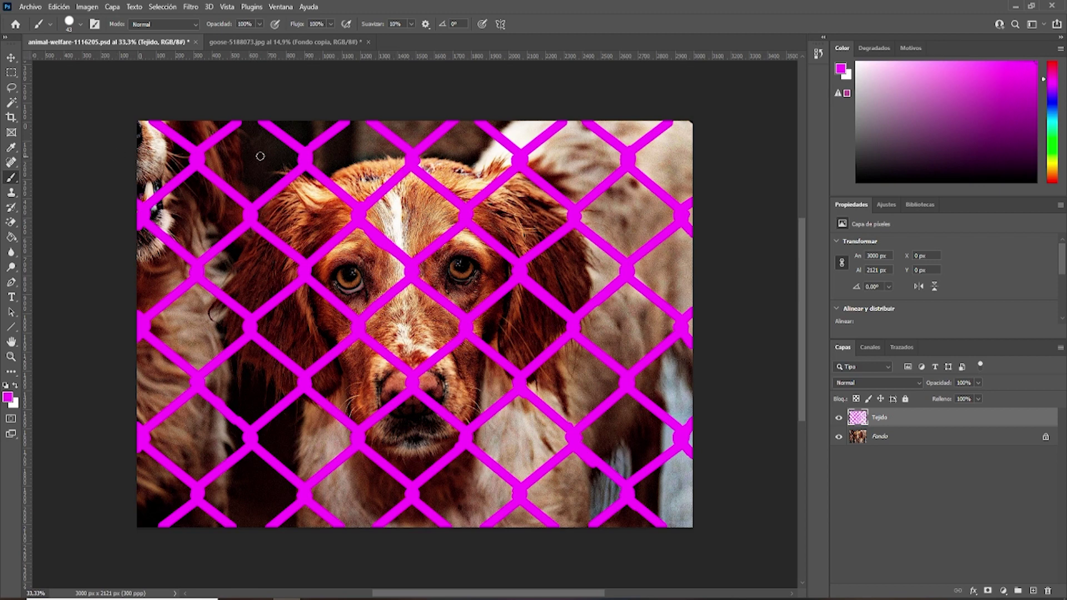
click(173, 8)
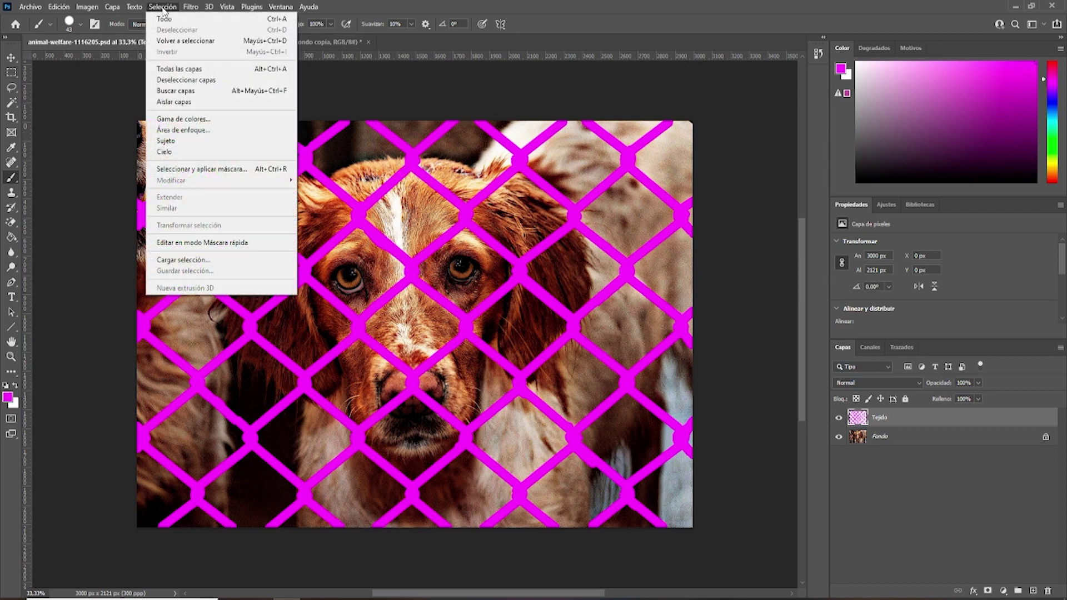
click(183, 119)
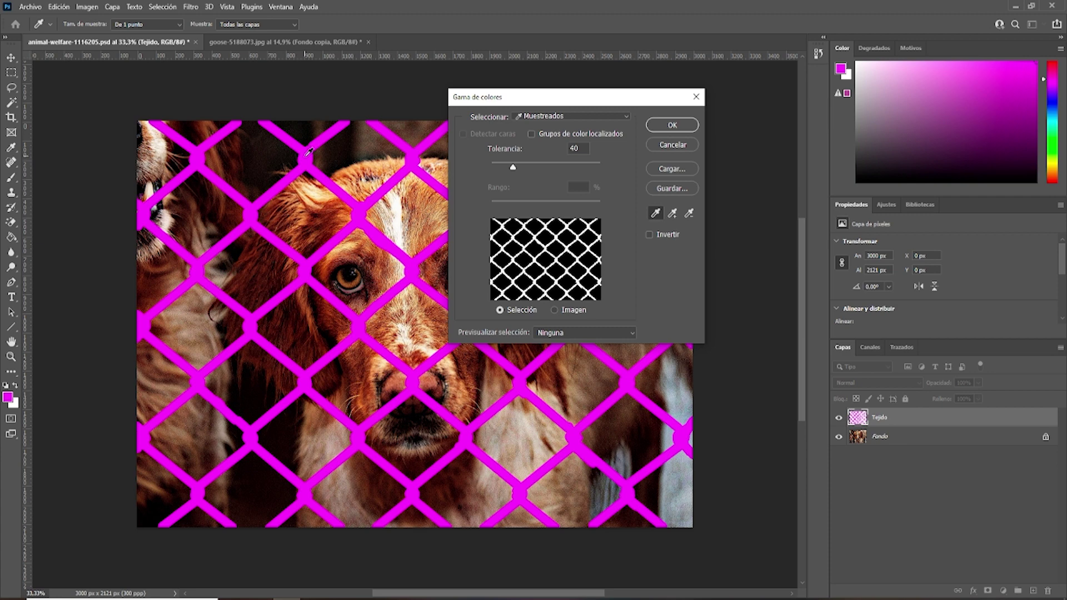
click(347, 163)
click(355, 143)
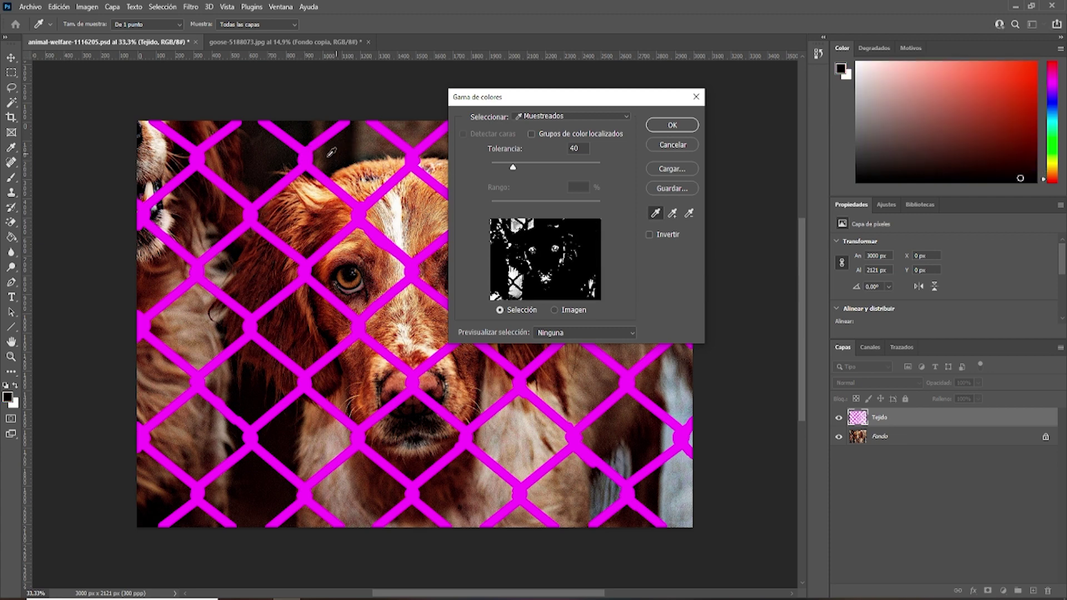
click(244, 153)
click(349, 274)
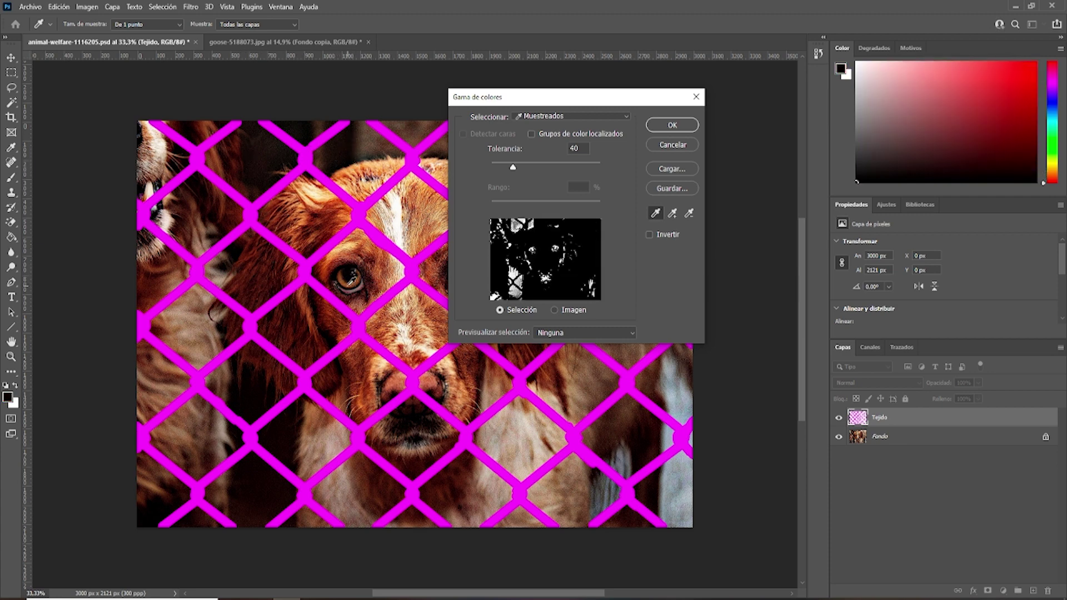
click(335, 299)
click(338, 332)
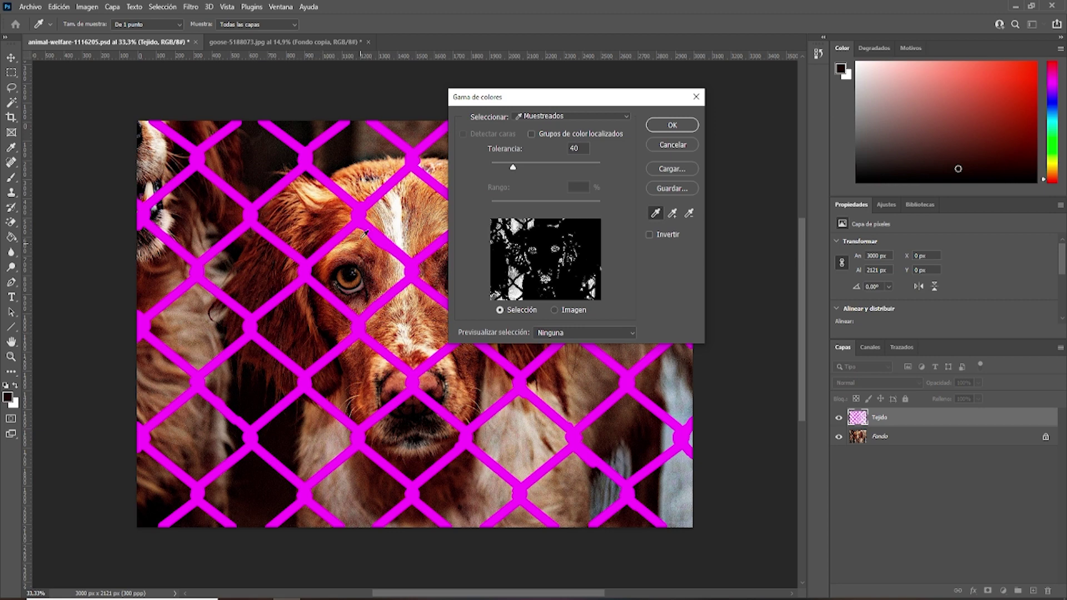
click(360, 210)
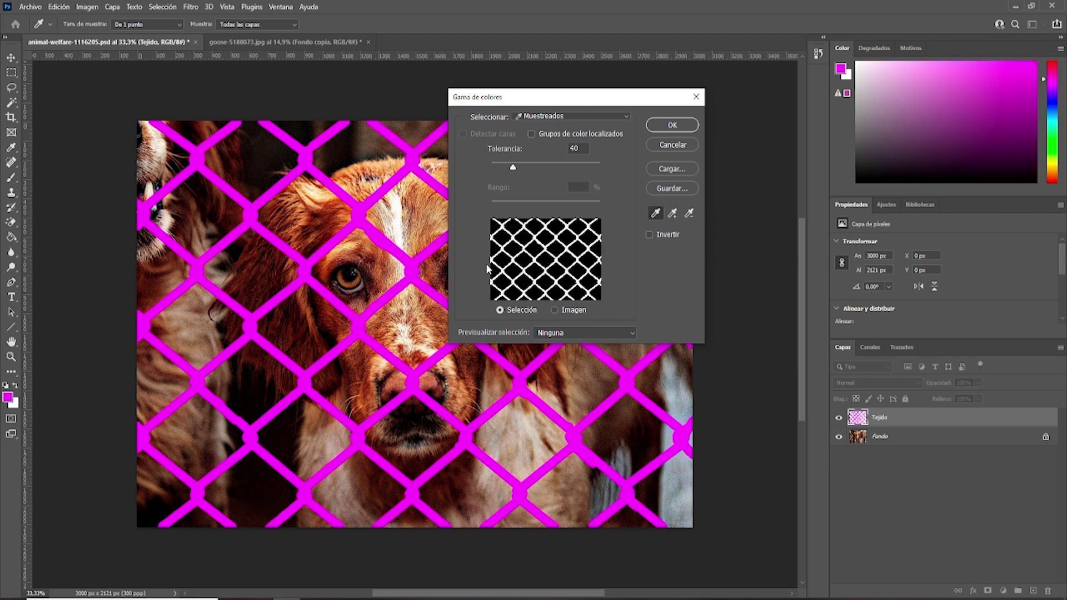
click(660, 147)
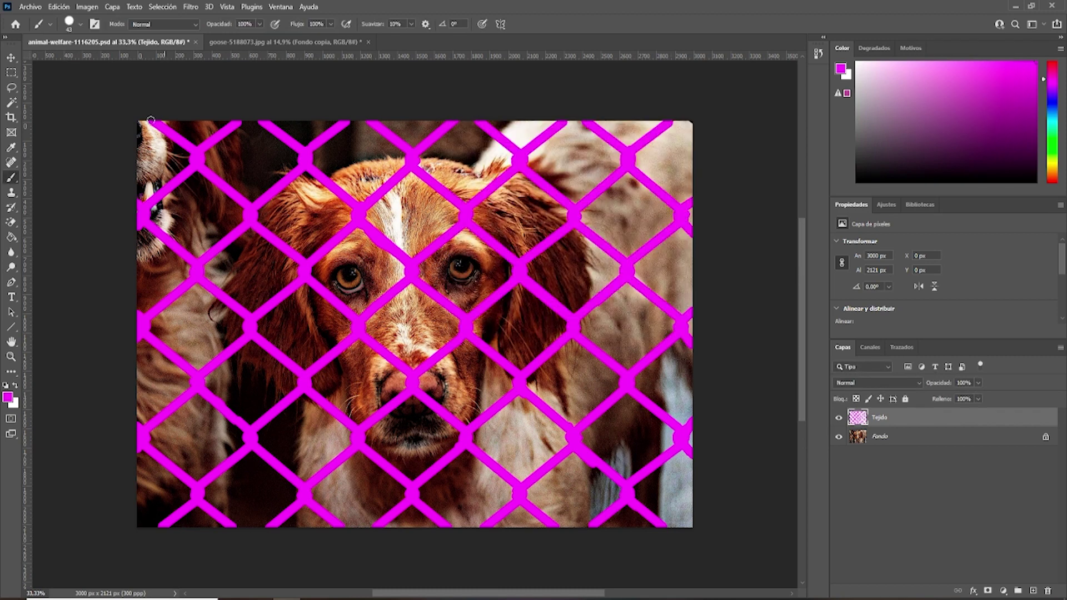
click(11, 58)
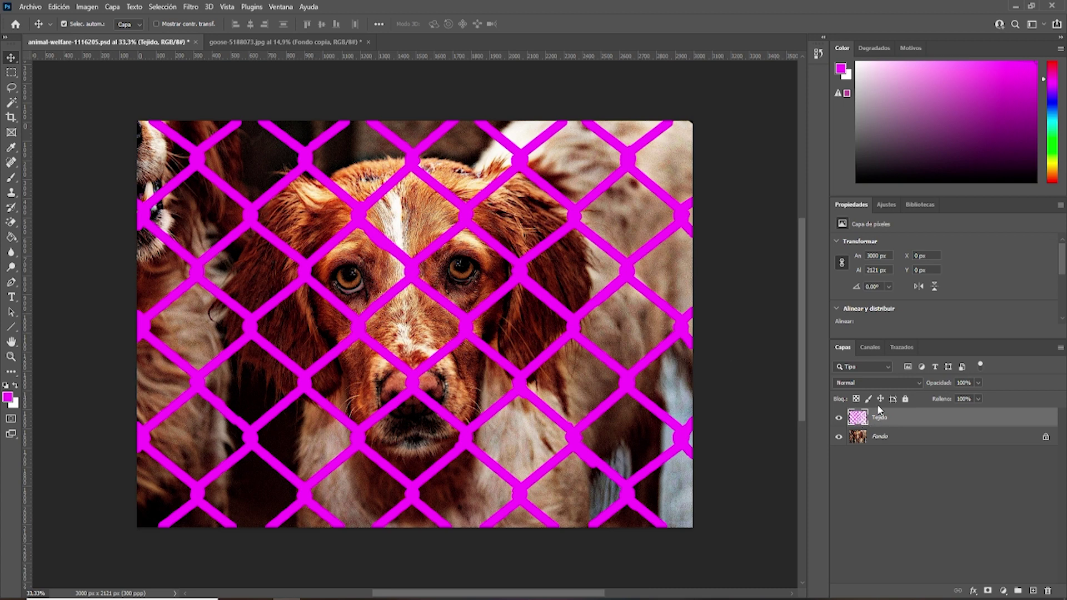
Step: Load the Tejido layer's pixels as a selection and hide the Tejido layer
key(ctrl)
ctrl+click(859, 423)
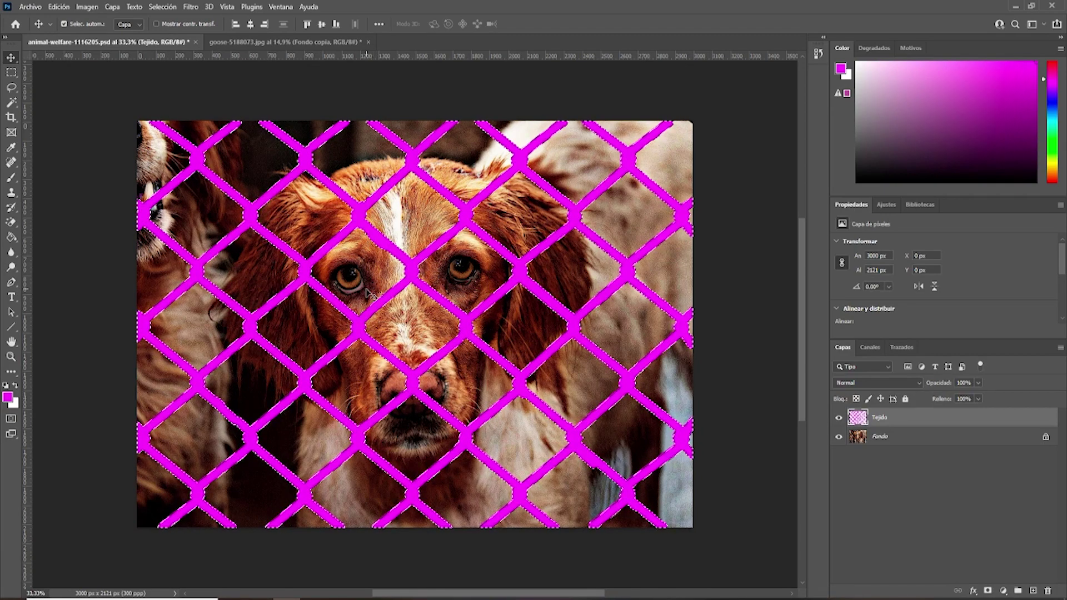
click(839, 421)
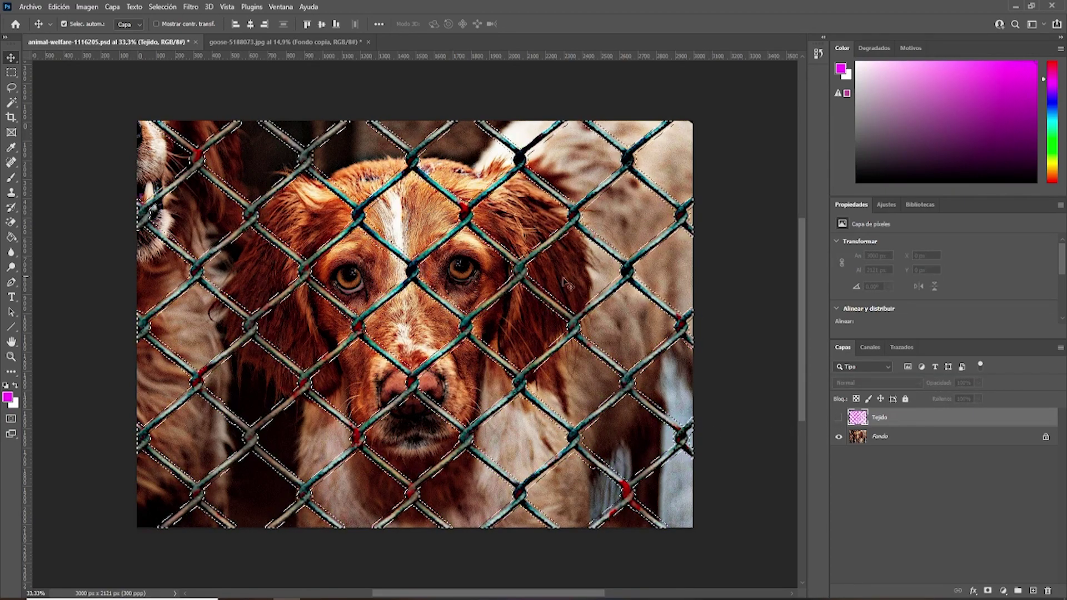
Step: Zoom to inspect the selected fence and make Fondo the active layer
scroll(507, 271, up, 2)
scroll(528, 280, up, 2)
scroll(550, 289, up, 2)
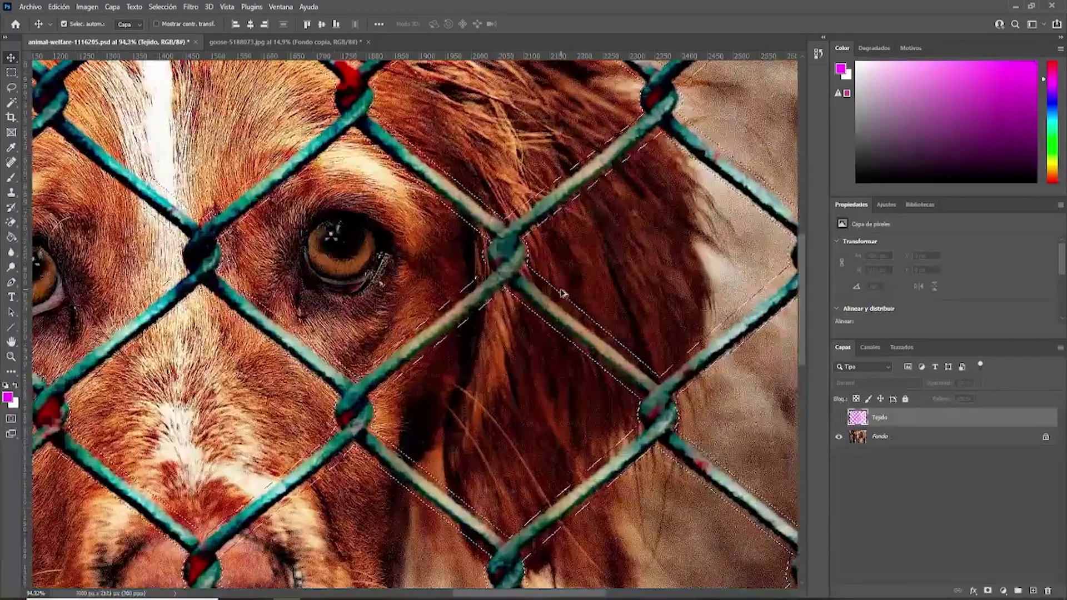
scroll(566, 297, down, 2)
scroll(565, 303, down, 2)
scroll(566, 311, down, 2)
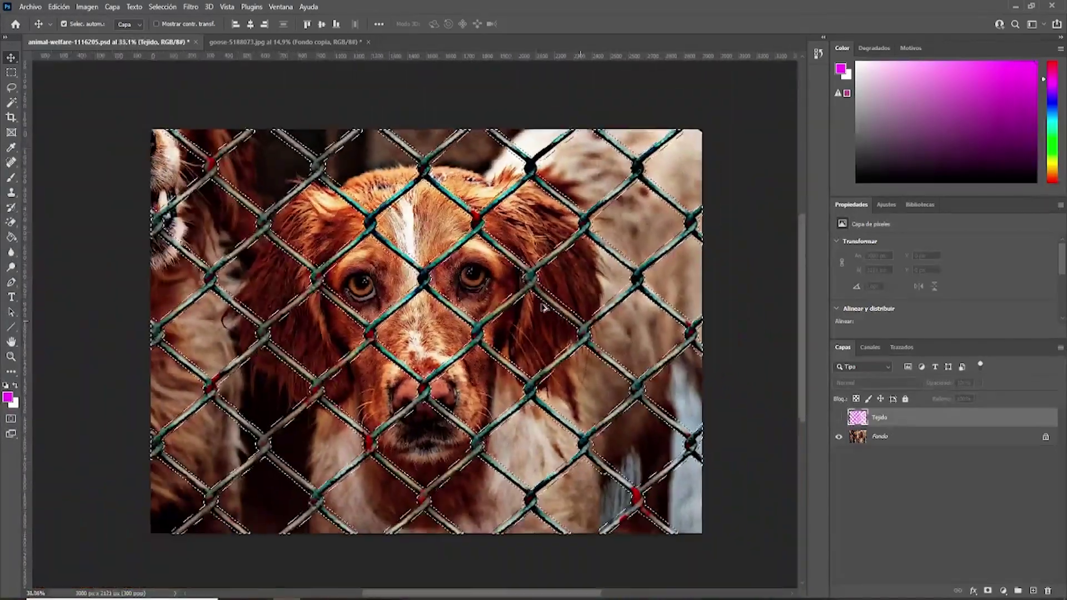
scroll(584, 347, up, 1)
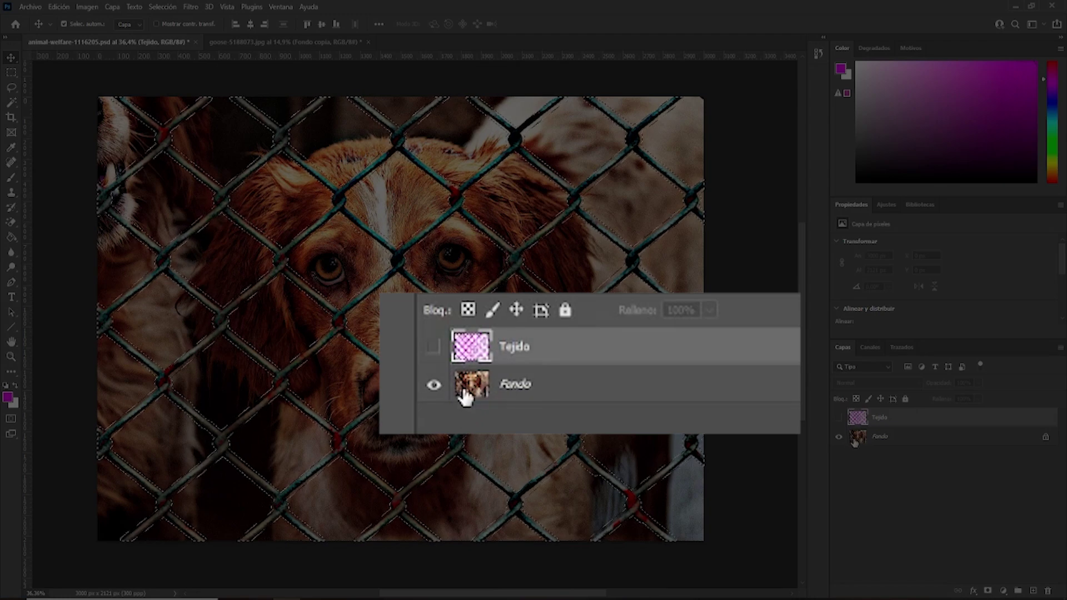
click(855, 440)
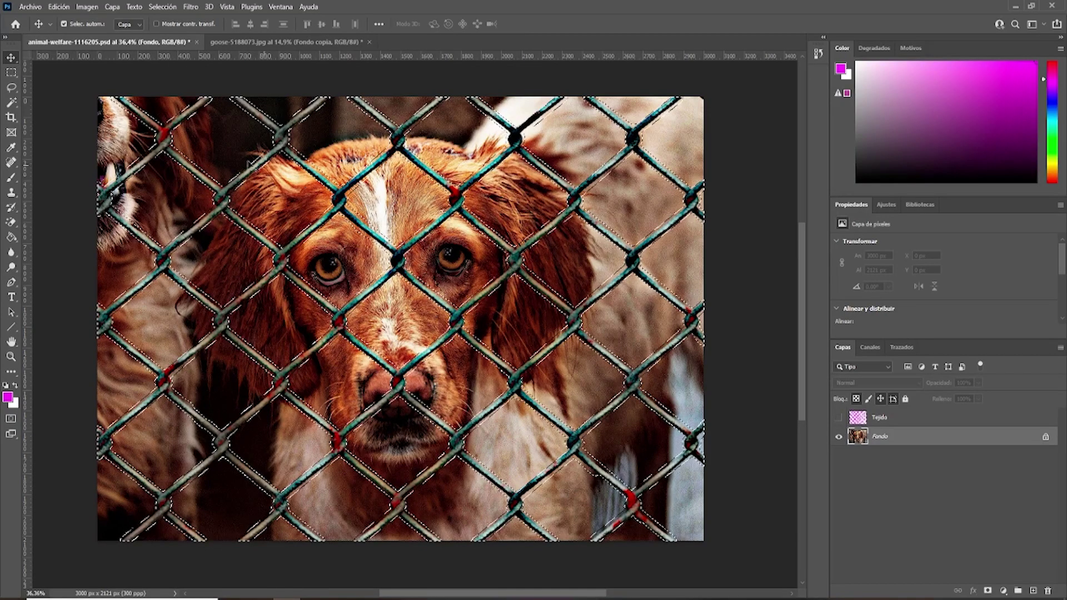
Step: Run Content-Aware Fill on the fence selection, outputting to a duplicate layer
click(58, 8)
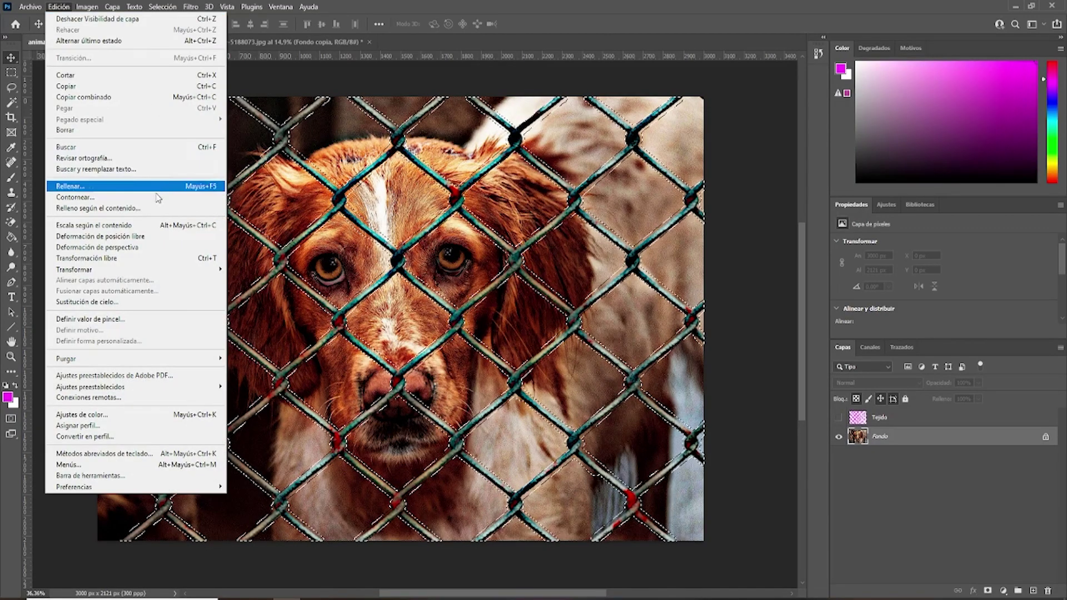
click(123, 208)
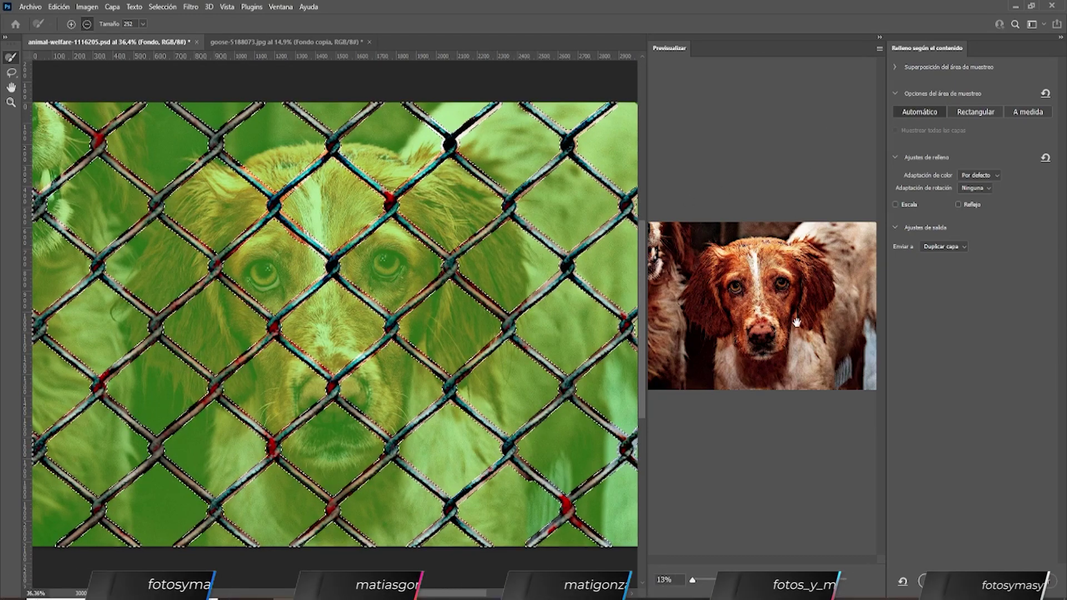
click(948, 247)
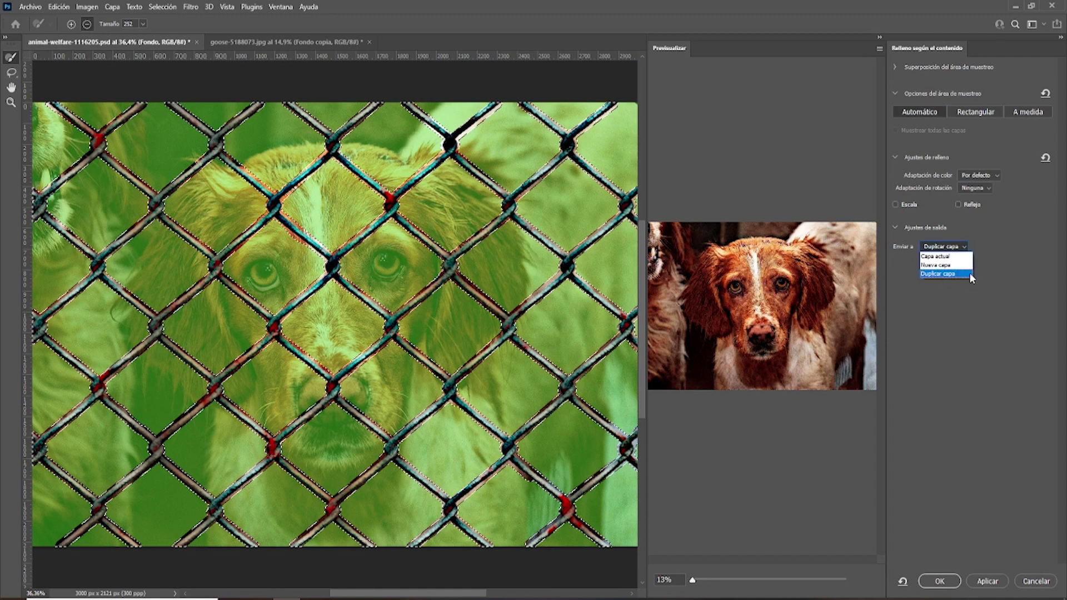
click(933, 273)
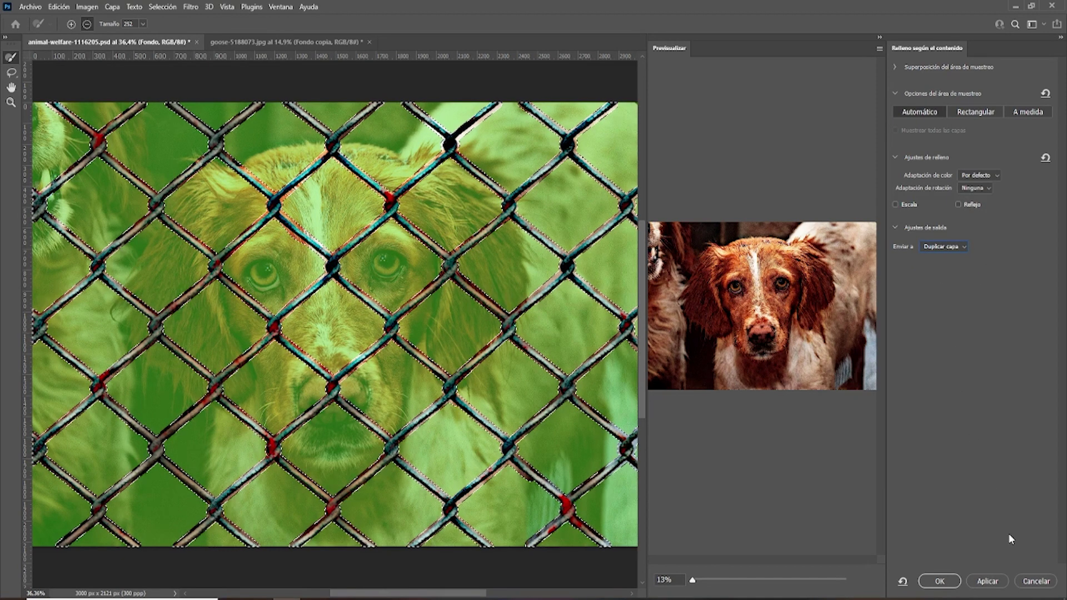
click(938, 581)
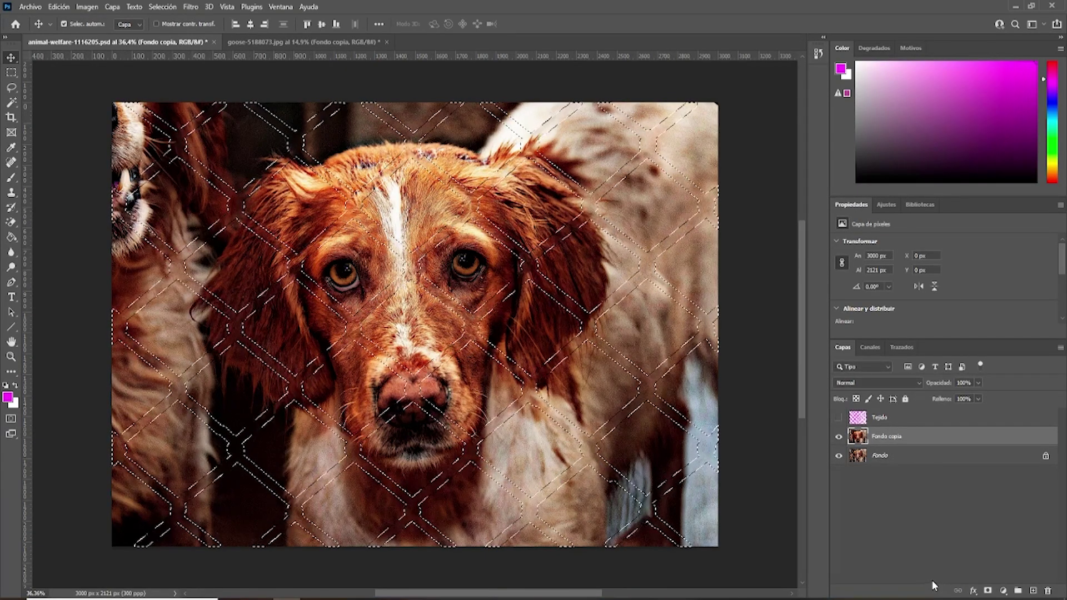
Step: Deselect with Ctrl+D and toggle Fondo copia off and on to compare before and after
key(ctrl+d)
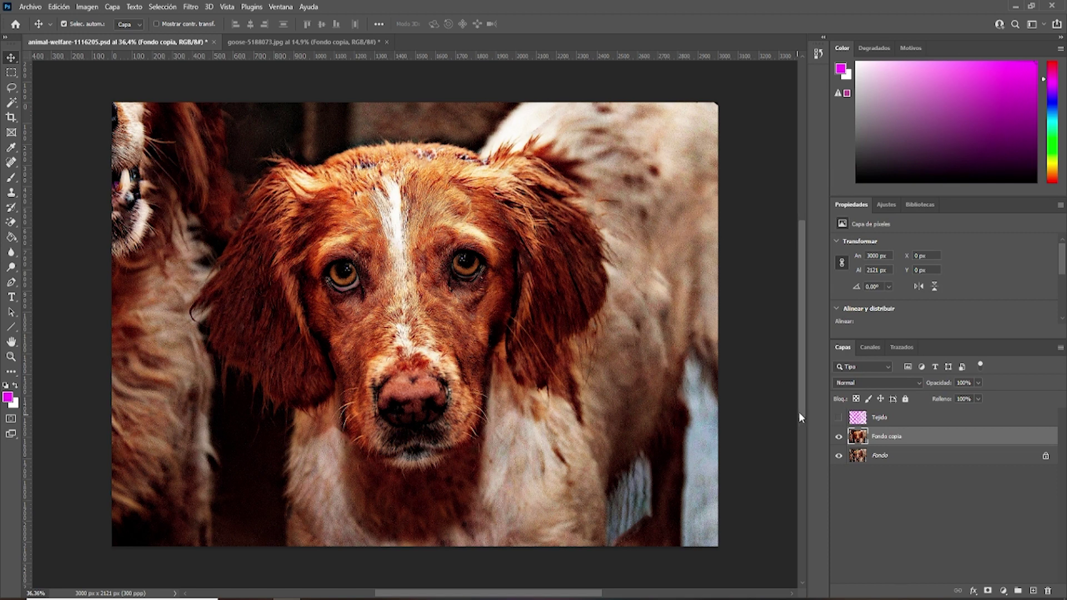
click(838, 438)
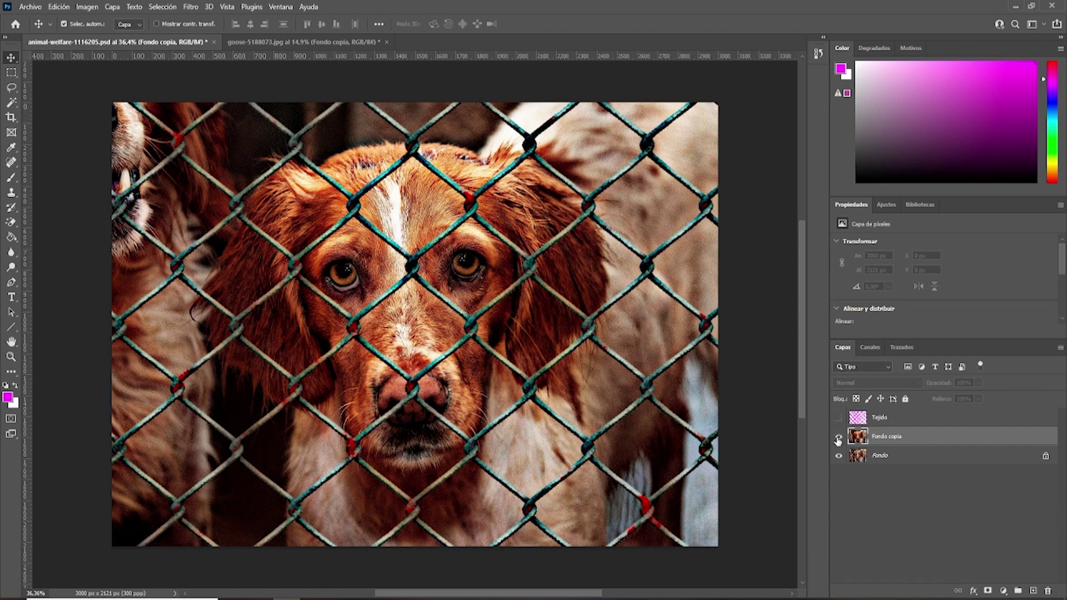
click(838, 438)
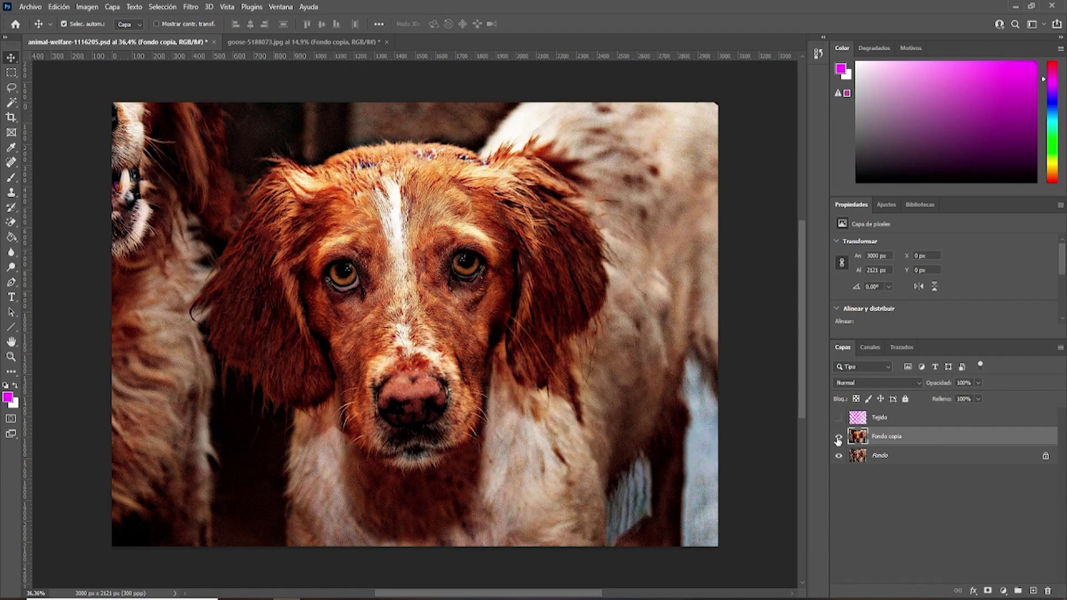
click(838, 439)
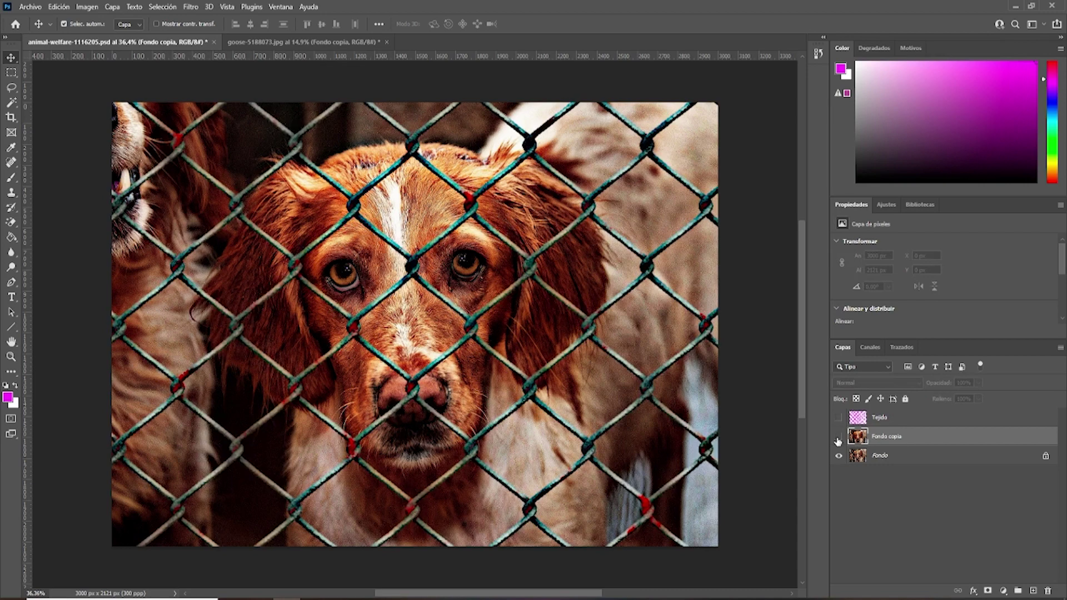
click(838, 439)
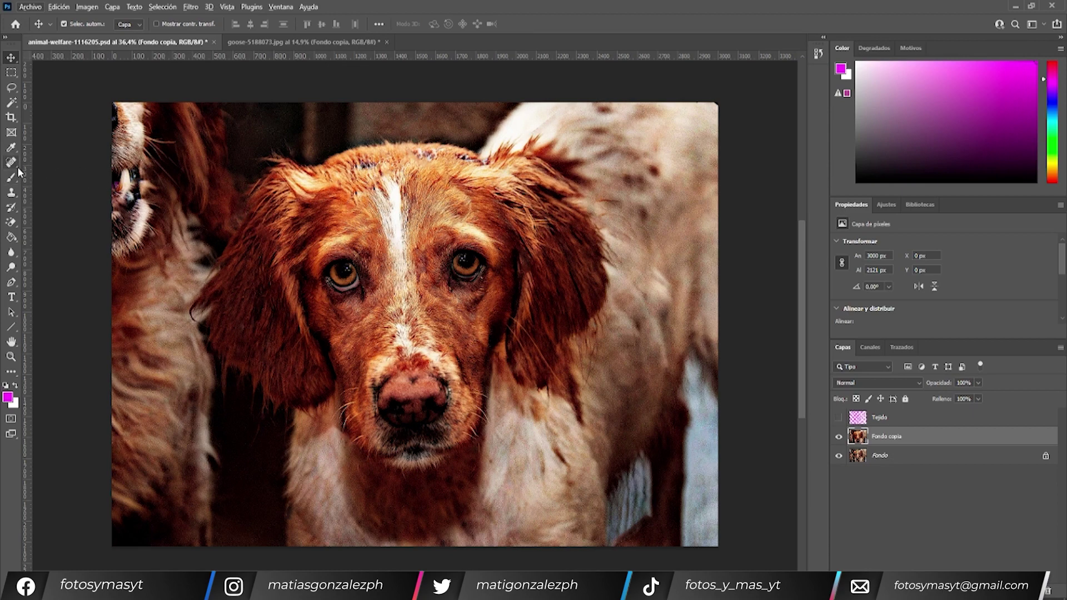
alt+scroll(430, 367, up, 2)
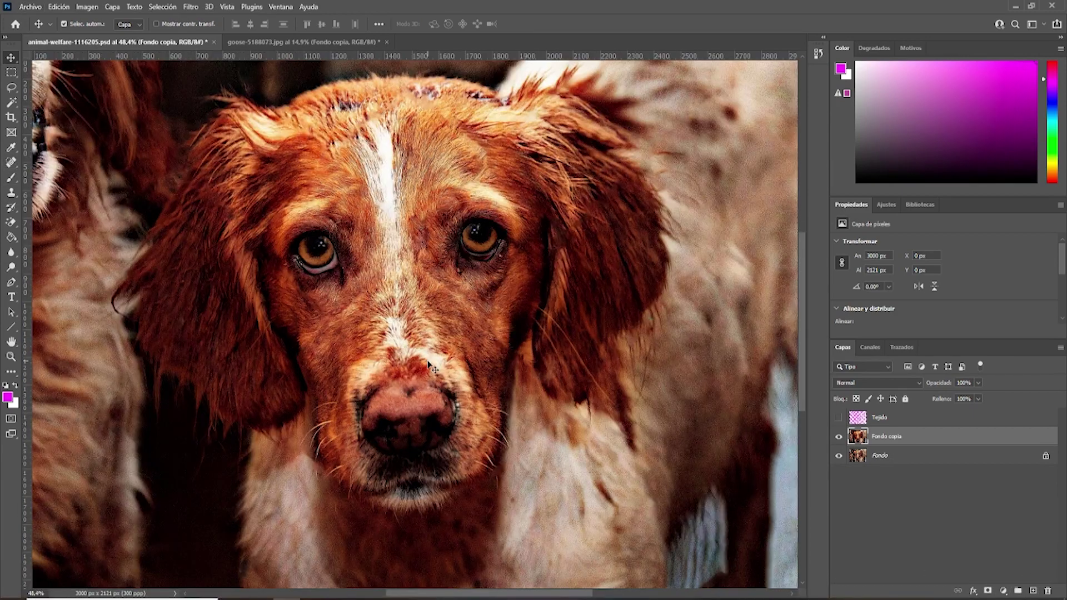
alt+scroll(430, 367, up, 1)
alt+scroll(287, 320, down, 2)
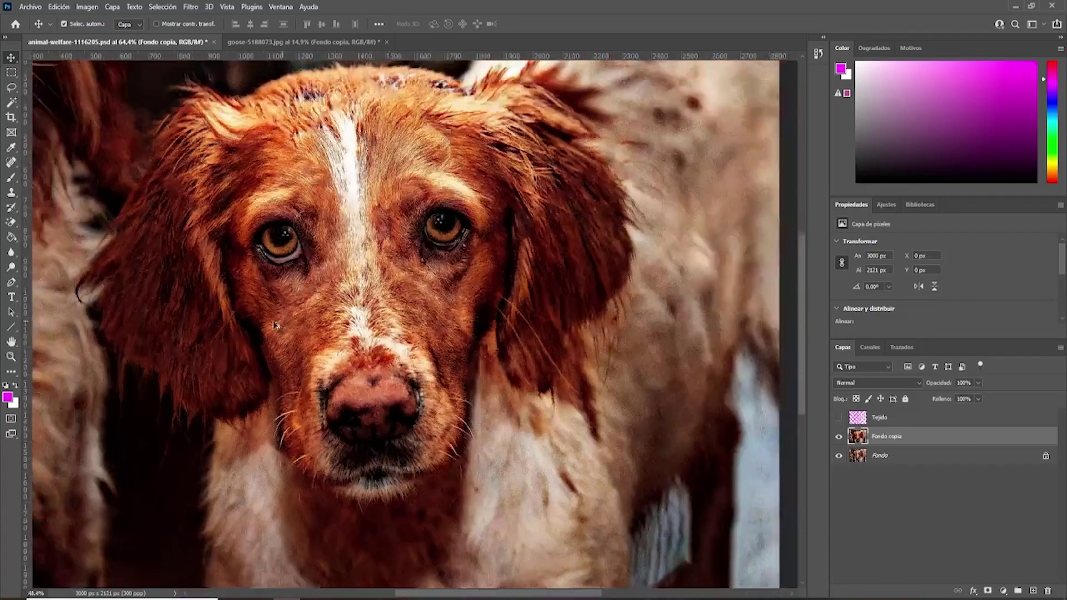
alt+scroll(214, 326, down, 2)
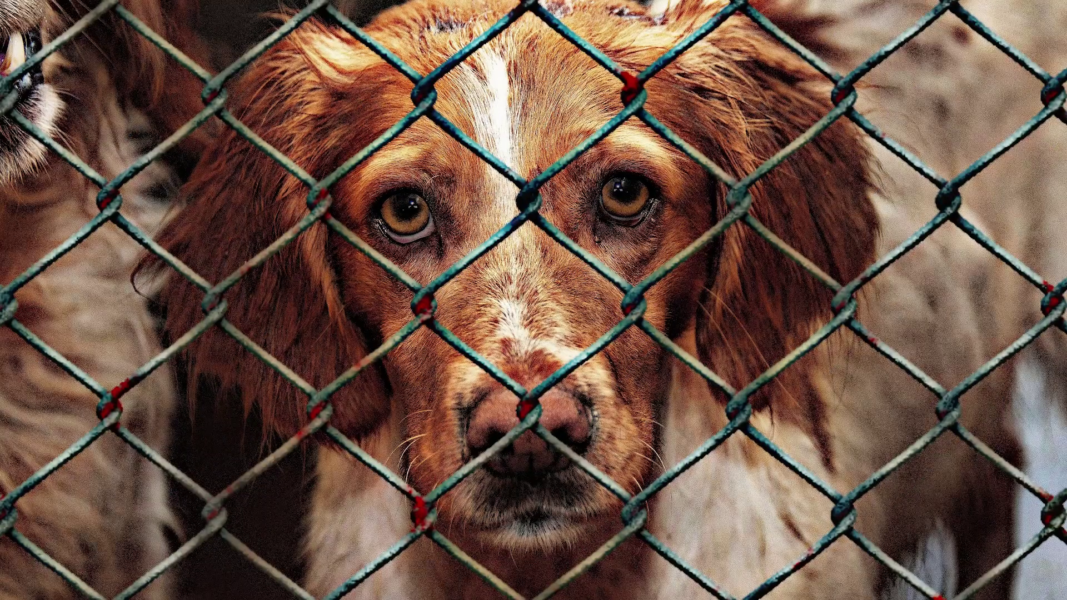